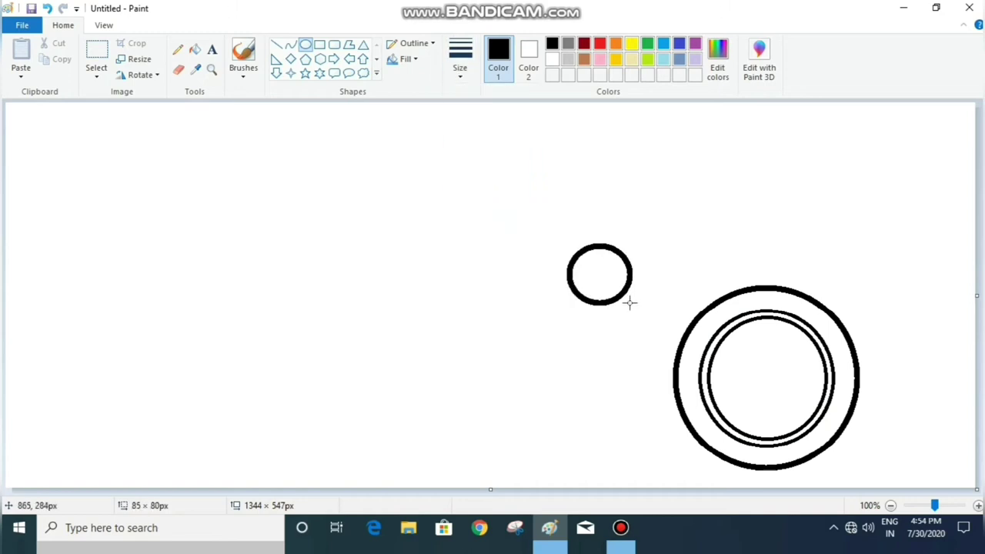
Step: Place the thick circle of about 85 × 80 px at the centre of the wheel as its hub
left_click(785, 204)
mouse_move(603, 247)
left_mouse_down()
mouse_move(784, 389)
mouse_move(770, 377)
left_mouse_up()
left_click(930, 231)
Step: Draw a large black circle around the wheel, slightly outside the tyre's outer edge
mouse_move(488, 183)
left_mouse_down()
mouse_move(671, 334)
mouse_move(698, 383)
left_mouse_up()
mouse_move(686, 373)
left_mouse_down()
mouse_move(836, 440)
mouse_move(865, 475)
mouse_move(664, 383)
left_mouse_up()
left_click(451, 106)
Step: Erase the lower and right portions of the outermost circle, leaving a fender arc over the wheel's upper left
left_click(179, 69)
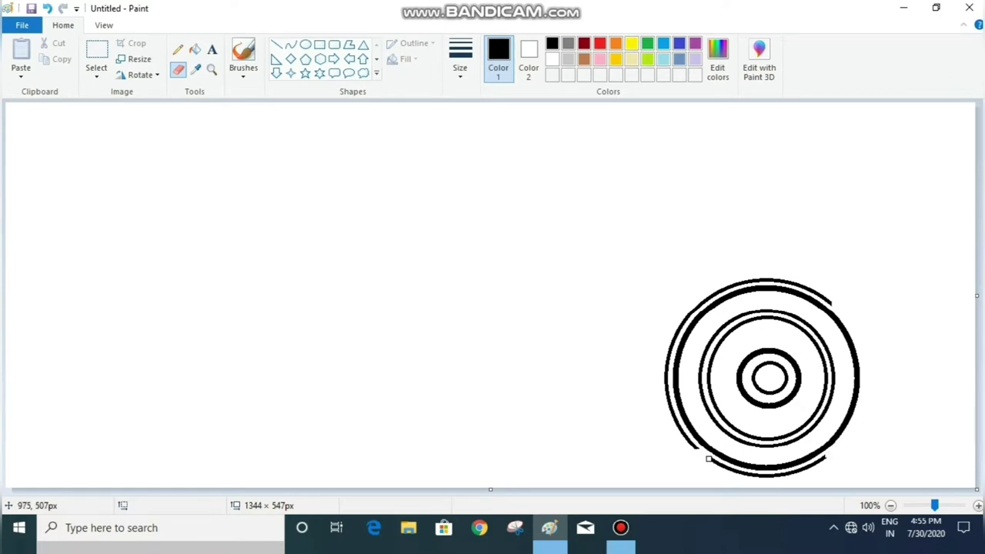
scroll(708, 459, "up", 2)
mouse_move(935, 385)
left_mouse_down()
mouse_move(785, 445)
mouse_move(662, 434)
mouse_move(589, 400)
left_mouse_up()
scroll(683, 467, "down", 2)
Step: Draw a gray circle of about 223 × 224 px between the tyre's outer edge and the rim
left_click(306, 44)
left_click_drag(686, 299, 848, 455)
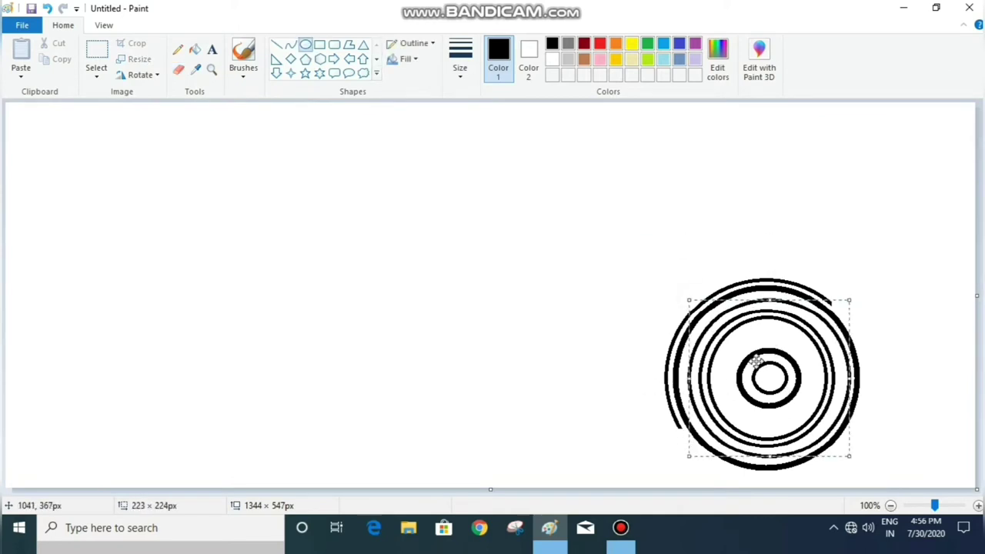
left_click(569, 44)
left_click_drag(685, 455, 688, 456)
left_click_drag(770, 454, 768, 455)
left_click_drag(766, 298, 765, 297)
left_click_drag(766, 455, 766, 457)
left_click(860, 226)
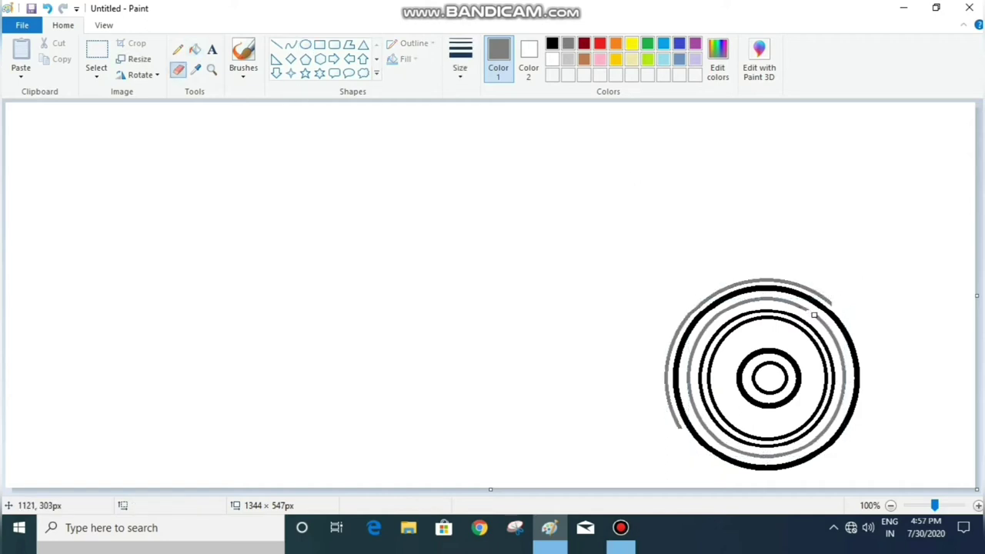
Step: Erase the right and lower portions of the gray circle inside the tyre, leaving an arc that matches the outer fender arc
scroll(695, 413, "up", 3)
left_click_drag(598, 490, 908, 490)
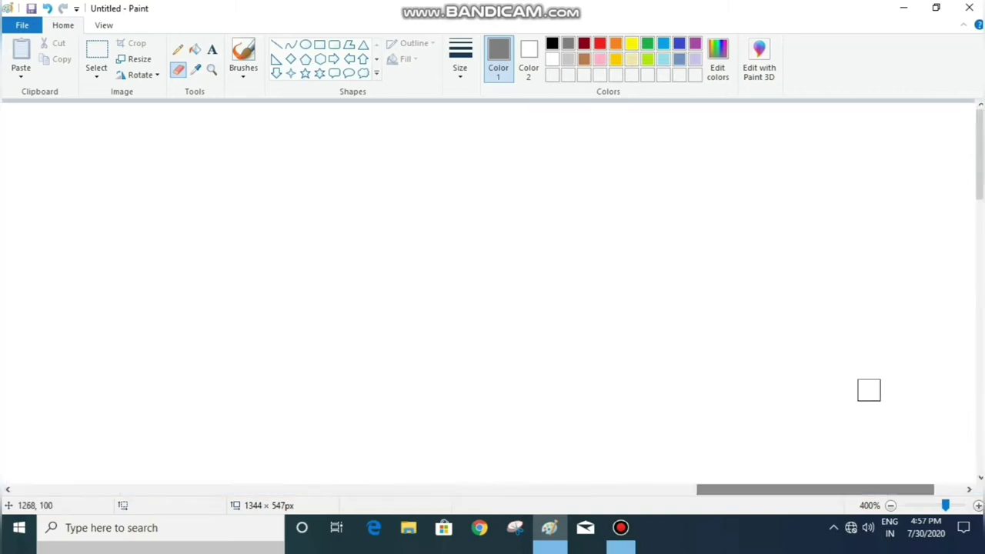
scroll(839, 176, "down", 5)
left_click_drag(839, 176, 825, 365)
scroll(825, 366, "down", 3)
mouse_move(808, 316)
left_mouse_down()
mouse_move(648, 446)
mouse_move(567, 461)
mouse_move(299, 350)
left_mouse_up()
Step: Join the upper right ends of the two gray fender arcs with a straight line
left_click(890, 505)
left_click(890, 505)
left_click(890, 505)
left_click(277, 44)
scroll(711, 385, "up", 2)
left_click_drag(508, 489, 836, 490)
left_click_drag(656, 251, 737, 231)
Step: Close the lower left end of the fender with a straight gray line spanning about 18 × 38 px
scroll(315, 246, "down", 3)
left_click_drag(315, 246, 276, 315)
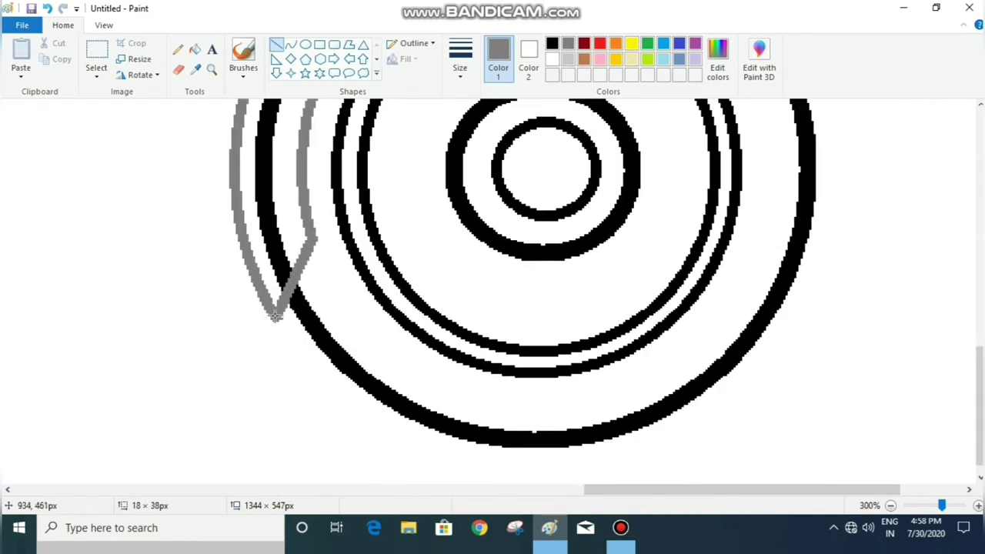
scroll(385, 257, "up", 1)
left_click_drag(280, 400, 277, 413)
scroll(277, 413, "up", 2)
left_click(891, 505)
left_click(890, 505)
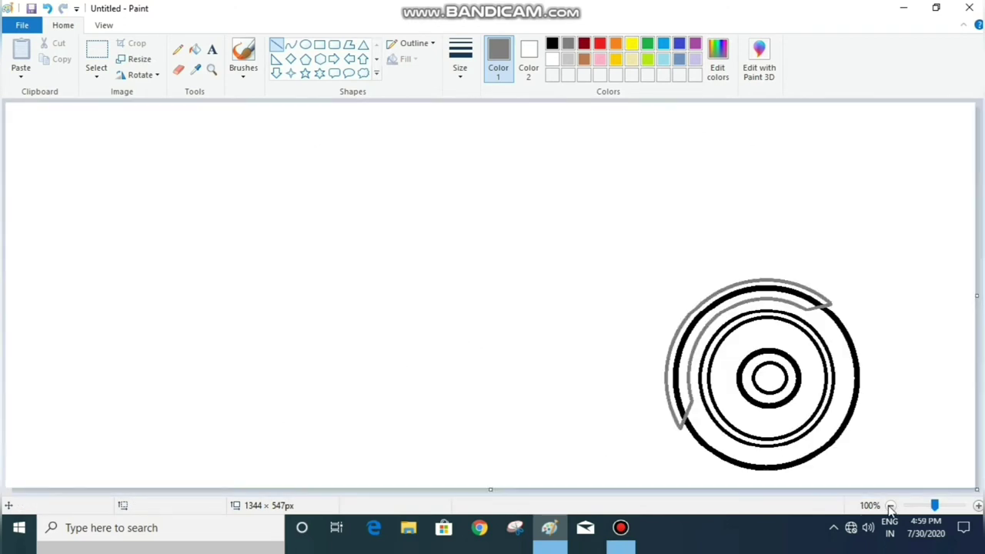
Step: Define a dark olive custom colour (red 71, green 71, blue 35) and fill the front fender with it
left_click(717, 58)
left_click(385, 261)
left_click(651, 274)
left_click(361, 359)
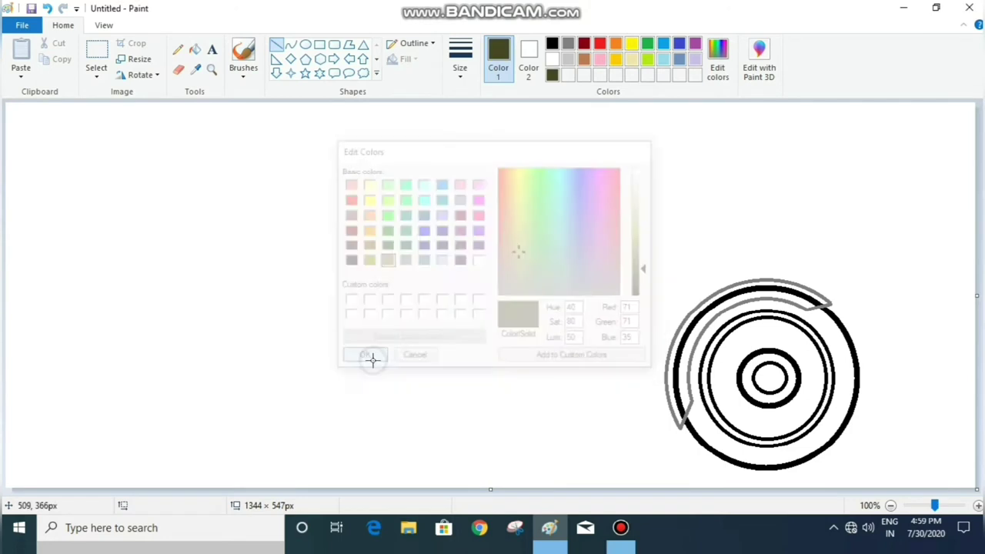
left_click(195, 49)
left_click(716, 299)
Step: Fill the tyre, rim ring and hub centre with gray, and the hub's outer ring with light gray
left_click(568, 43)
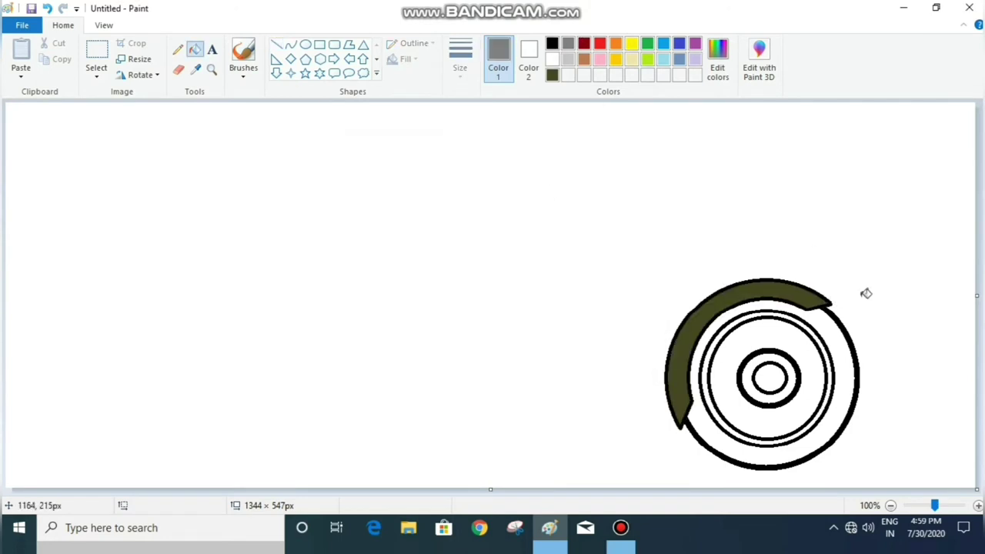
left_click(842, 356)
left_click(829, 365)
left_click(799, 374)
left_click(770, 377)
Step: Define a dark gray custom colour and fill the tyre and the hub centre with it
left_click(717, 58)
left_click(649, 256)
left_click(360, 357)
left_click(834, 366)
left_click(770, 377)
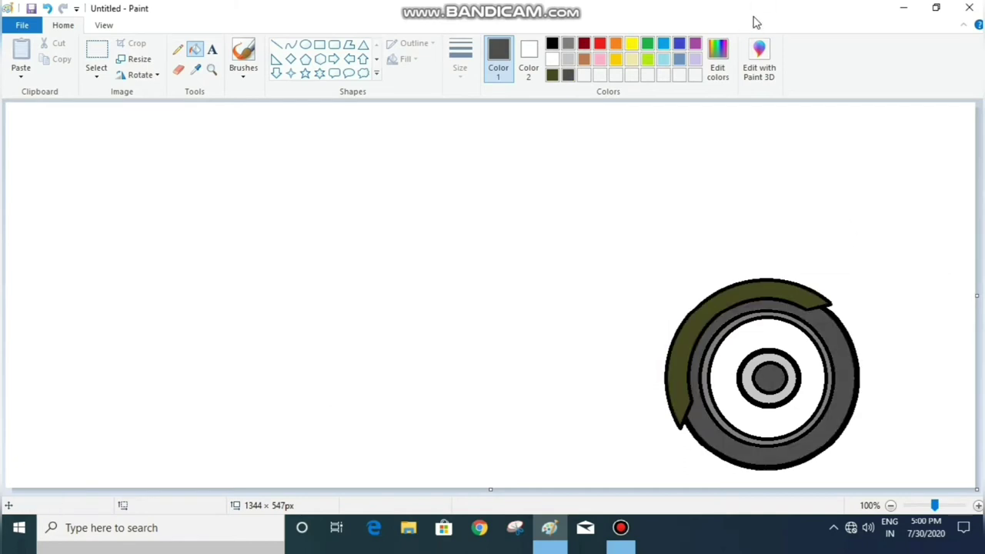
Step: Draw the fork as two brown parallel lines from the hub to the fender and extend both above the fender
left_click(275, 45)
left_click(583, 59)
left_click_drag(732, 285, 776, 379)
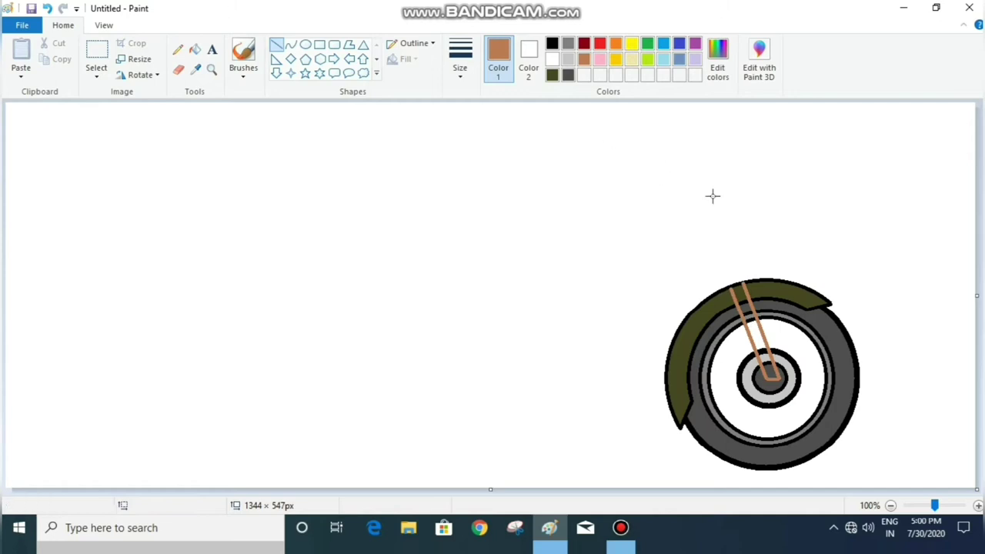
mouse_move(748, 283)
left_mouse_down()
mouse_move(728, 194)
mouse_move(717, 199)
mouse_move(721, 215)
left_mouse_up()
left_click_drag(730, 292, 701, 223)
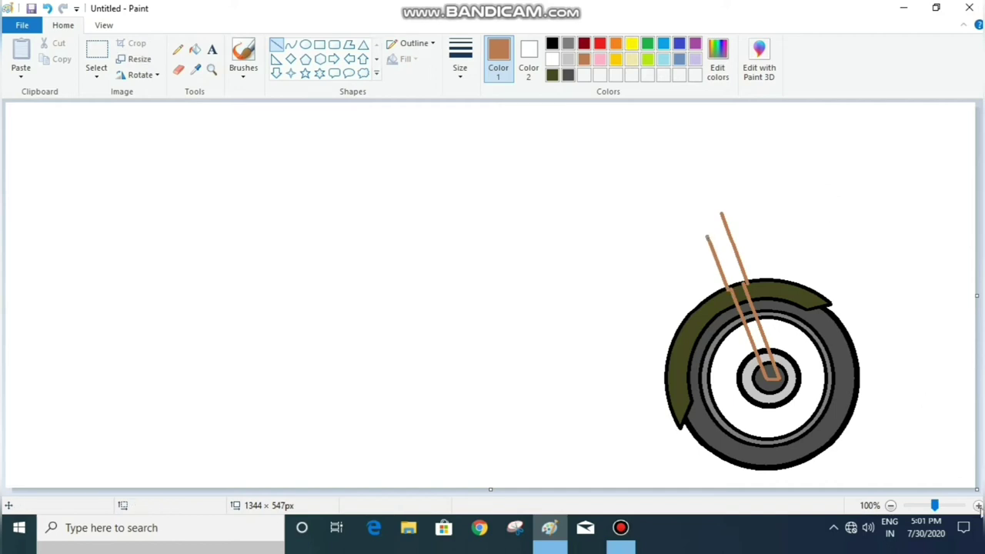
Step: Draw a thick brown band across the fork where it meets the fender's upper edge
left_click(978, 506)
left_click(978, 505)
left_click_drag(389, 265, 444, 248)
left_click(471, 197)
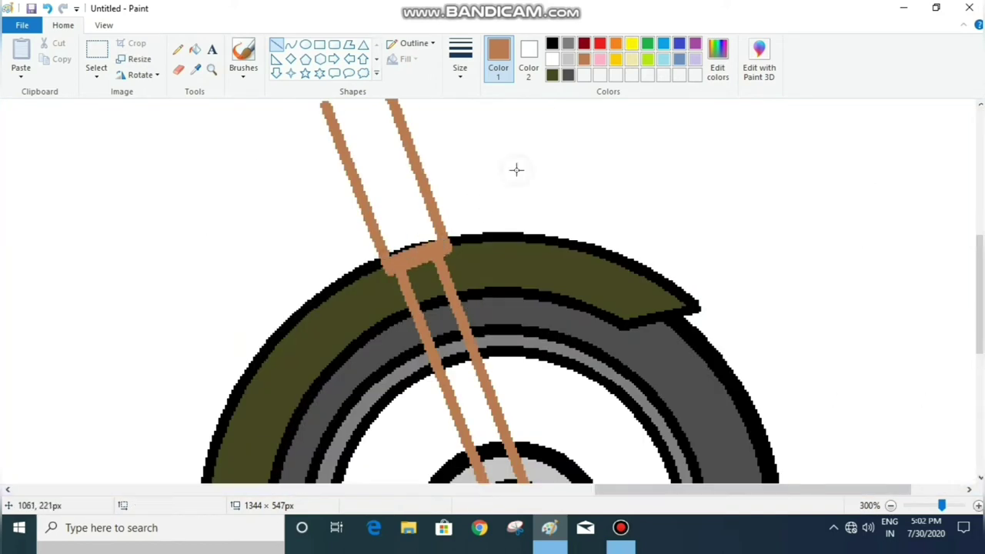
left_click(890, 506)
left_click(891, 506)
Step: Draw a small brown ellipse at the upper end of the fork's left line and erase its right part
left_click(306, 44)
left_click_drag(685, 219, 718, 237)
left_click(179, 70)
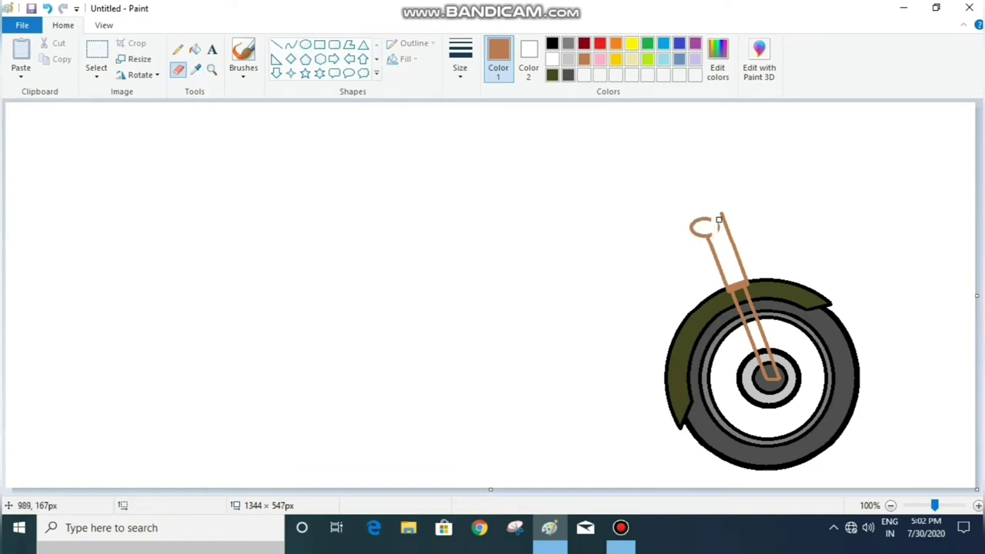
Step: Draw a brown headlight housing with a divider and curved lens, and outline the handlebar head joining it to the fork
left_click(277, 44)
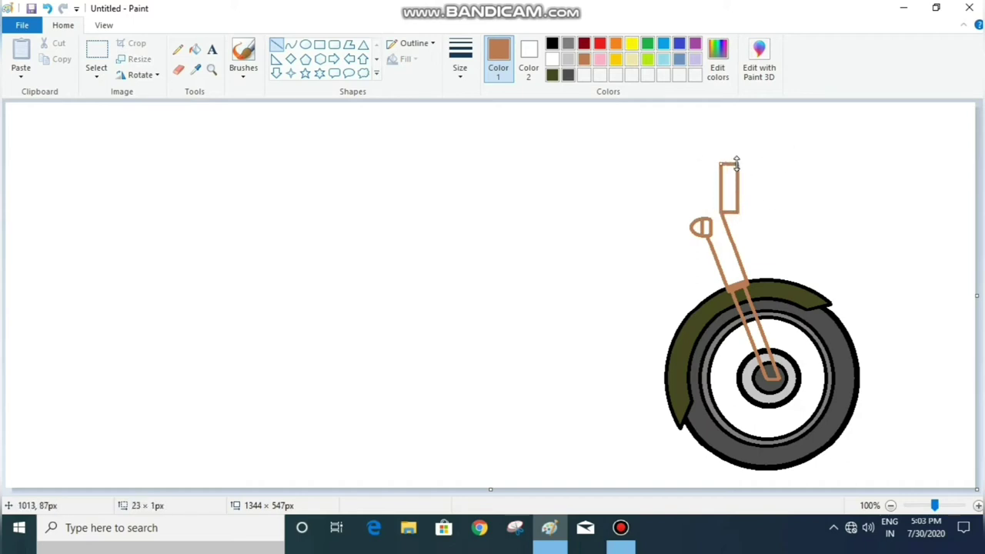
left_click_drag(725, 214, 730, 213)
left_click(290, 44)
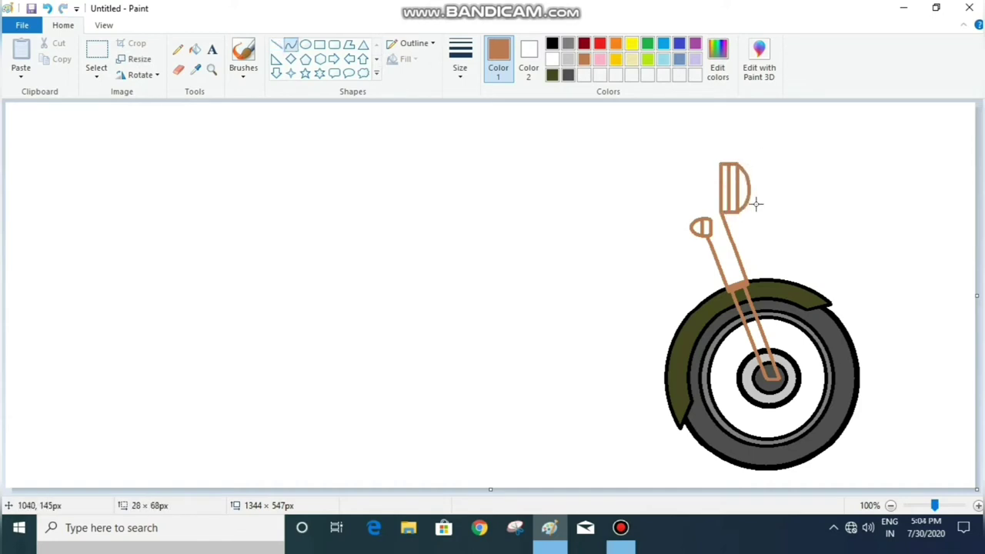
left_click(791, 153)
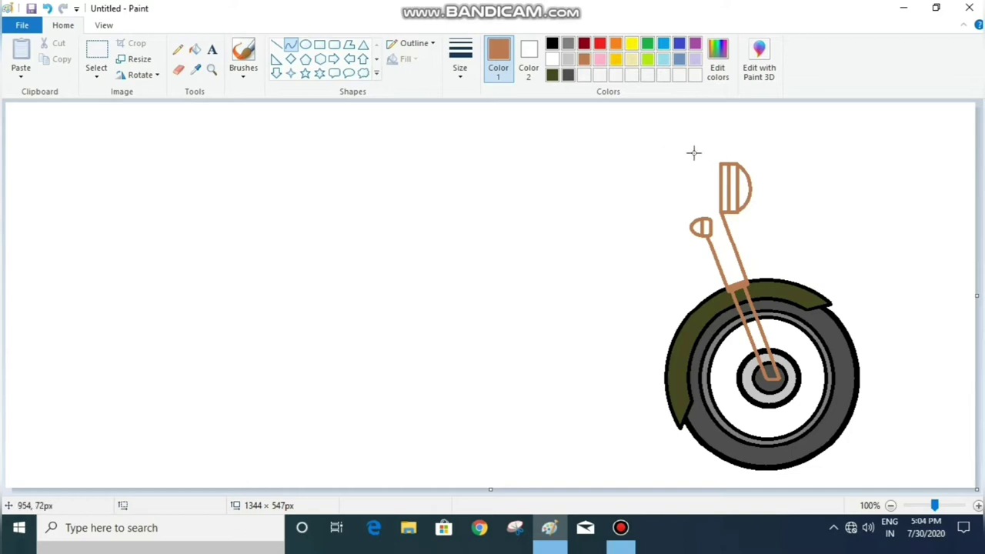
left_click_drag(695, 154, 649, 177)
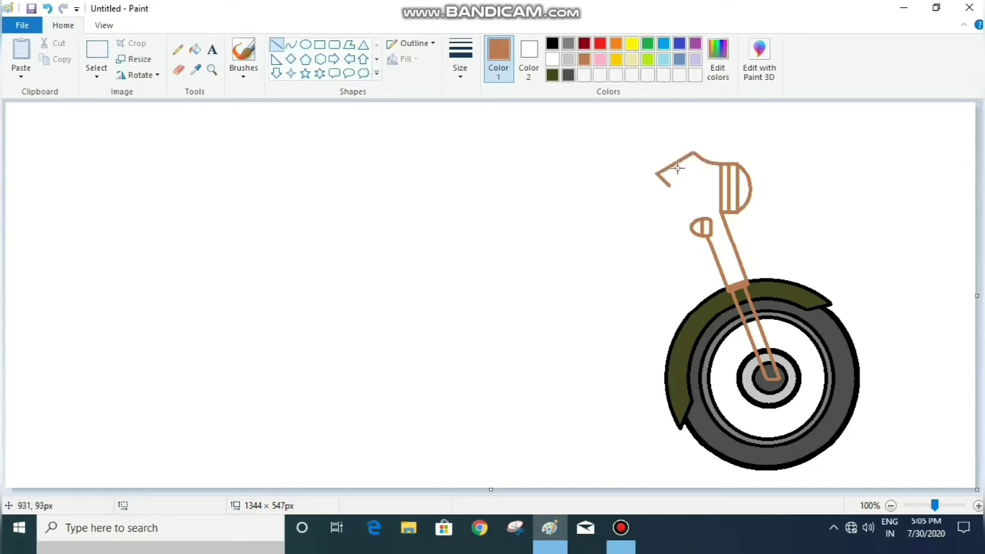
left_click(291, 44)
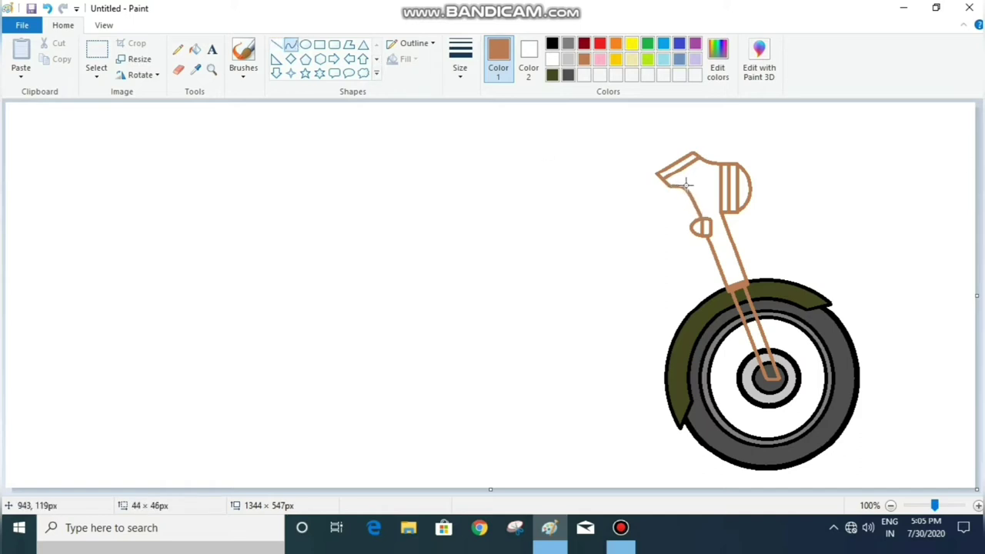
Step: Fill the fork head with olive, make the outlines black, and colour the headlight light gray and the indicator light gray and orange
left_click(195, 48)
left_click(552, 75)
left_click(713, 180)
left_click(551, 43)
left_click(727, 191)
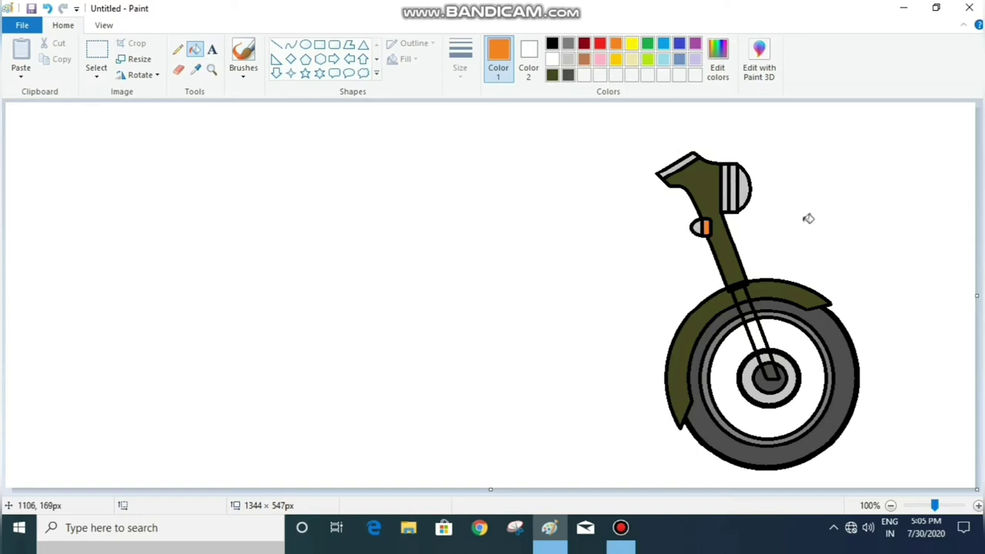
Step: Draw the straight black base line of the fuel tank to the left of the fork
left_click(276, 44)
left_click(552, 43)
left_click(461, 58)
left_click(492, 156)
mouse_move(566, 240)
left_mouse_down()
mouse_move(653, 239)
mouse_move(567, 253)
mouse_move(628, 198)
left_mouse_up()
Step: Complete the fuel tank outline with rounded front and rear ends and an arched top edge using curves
left_click(290, 44)
left_click_drag(614, 239, 660, 224)
left_click(637, 257)
left_click(514, 254)
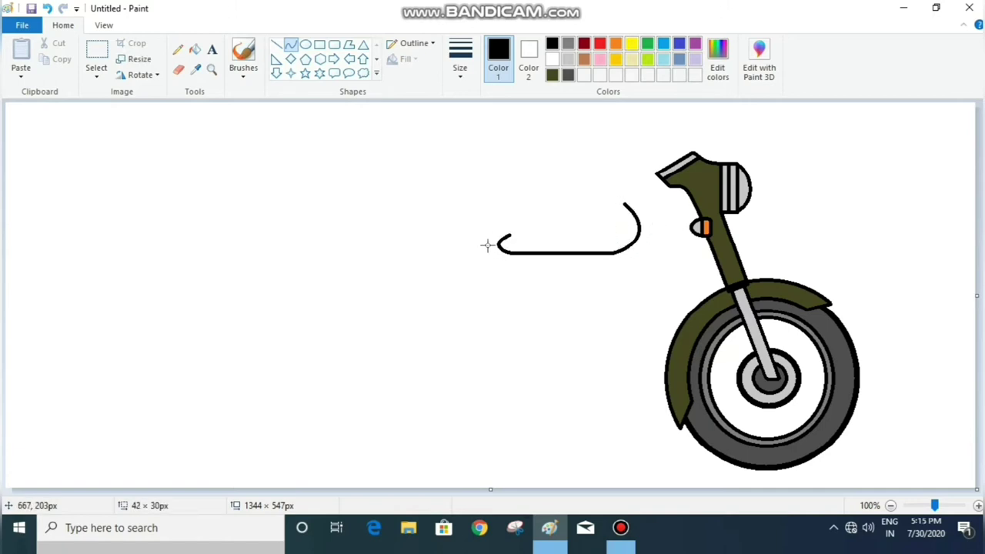
left_click_drag(509, 233, 627, 202)
mouse_move(568, 220)
left_mouse_down()
mouse_move(587, 187)
mouse_move(607, 193)
left_mouse_up()
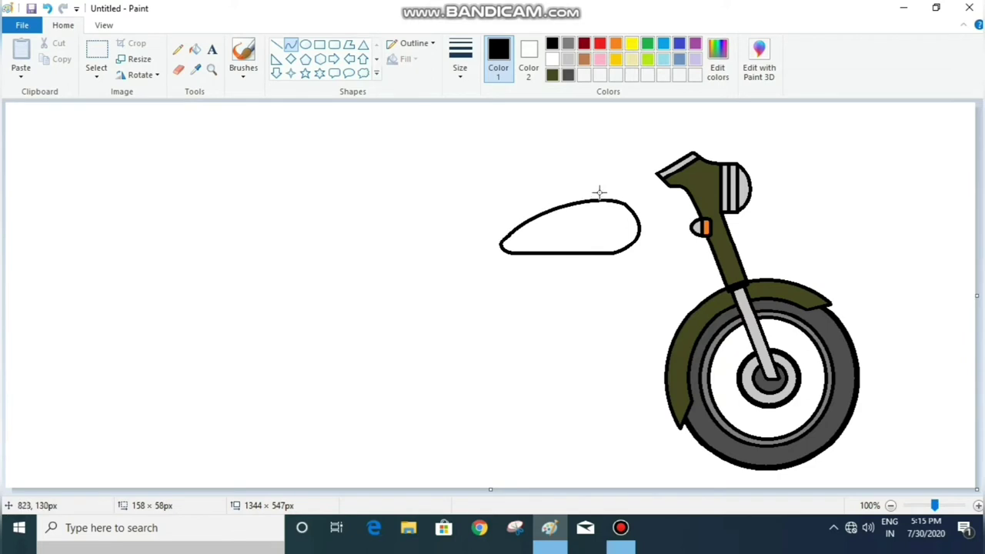
Step: Draw a thick black filler cap on top of the fuel tank
left_click(276, 44)
mouse_move(584, 194)
left_mouse_down()
mouse_move(615, 195)
mouse_move(588, 194)
left_mouse_up()
left_click(584, 172)
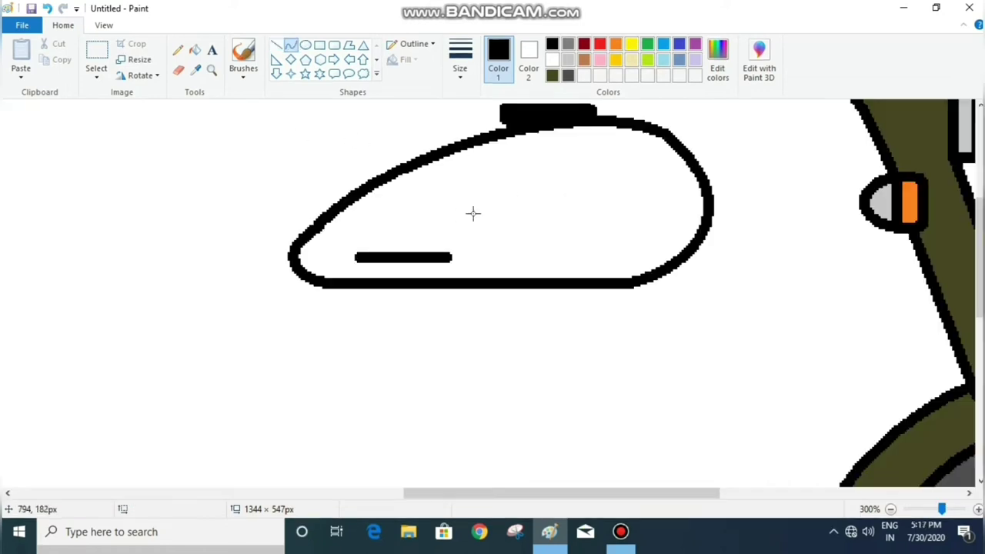
Step: Outline a teardrop-shaped knee pad inside the rear part of the tank with black curves
left_click_drag(351, 220, 362, 260)
left_click_drag(343, 254, 375, 214)
left_click_drag(453, 259, 471, 178)
mouse_move(484, 224)
left_mouse_down()
mouse_move(488, 233)
mouse_move(488, 206)
mouse_move(485, 216)
left_mouse_up()
mouse_move(368, 216)
left_mouse_down()
mouse_move(471, 179)
mouse_move(465, 166)
left_mouse_up()
Step: Draw a light gray ellipse of about 43 × 18 px on the front part of the tank and fill it light gray
left_click(305, 45)
left_click(460, 58)
left_click(482, 112)
left_click(568, 60)
mouse_move(545, 158)
left_mouse_down()
mouse_move(647, 201)
mouse_move(637, 192)
left_mouse_up()
left_click(195, 50)
left_click(589, 177)
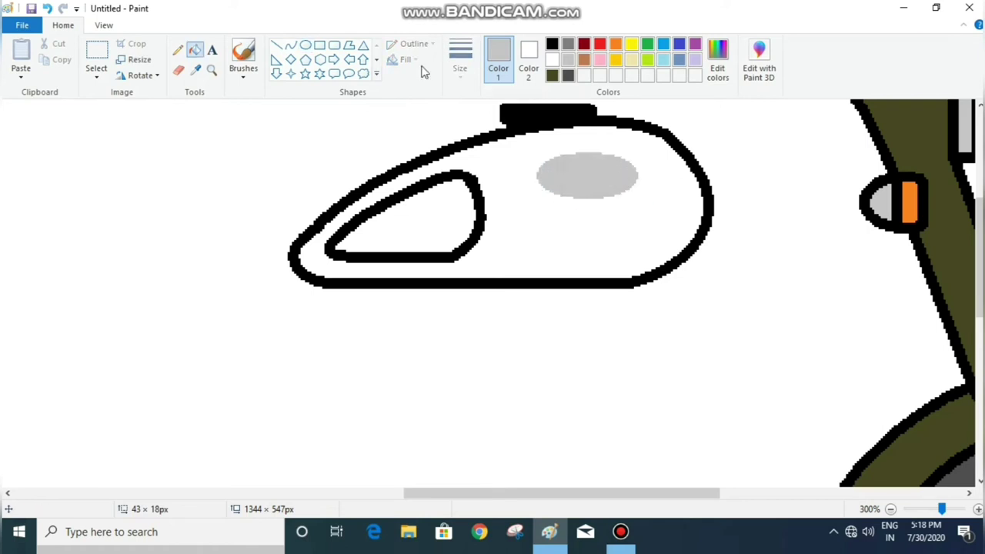
Step: Fill the tank body with the custom olive colour and the knee pad with the custom dark gray
left_click(552, 75)
left_click(655, 200)
left_click(568, 75)
left_click(462, 229)
left_click(891, 509)
left_click(890, 509)
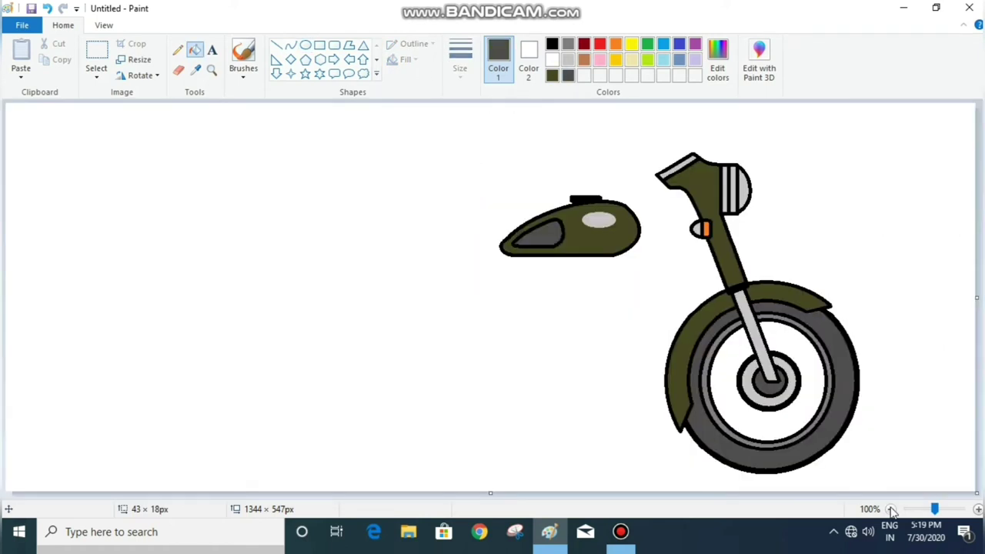
Step: Select the fuel tank and move it right and slightly up, closer to the fork head
left_click(96, 53)
left_click_drag(569, 239, 600, 233)
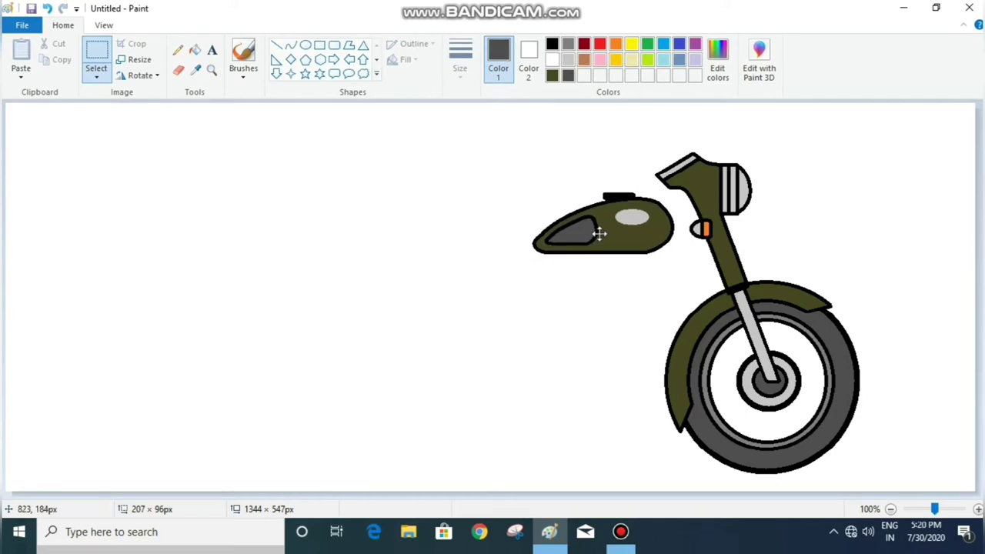
left_click(474, 215)
Step: Draw short black lines linking the front of the tank to the underside of the handlebar head
left_click(276, 46)
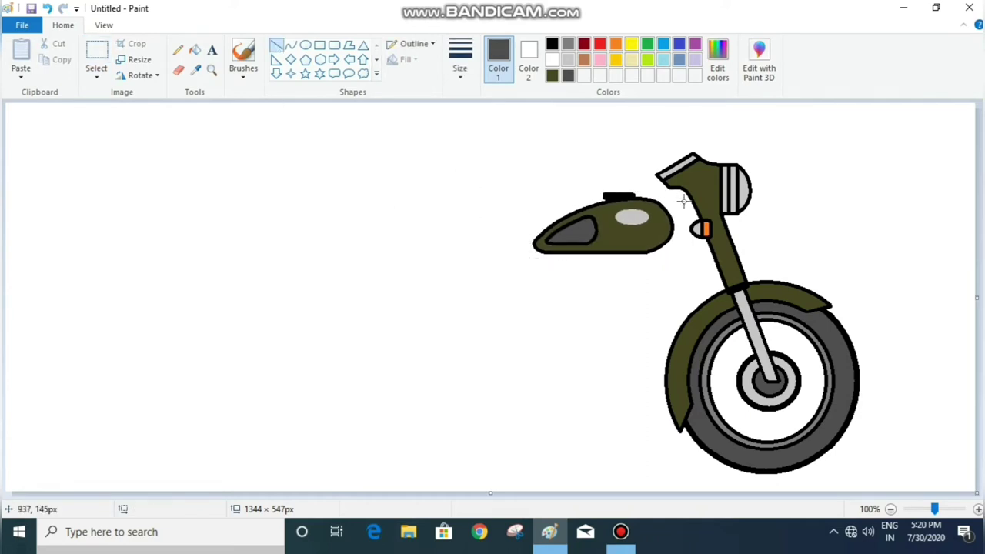
scroll(682, 202, "up", 2, "ctrl")
mouse_move(507, 267)
left_mouse_down()
mouse_move(474, 278)
mouse_move(529, 314)
mouse_move(461, 328)
left_mouse_up()
left_click(553, 45)
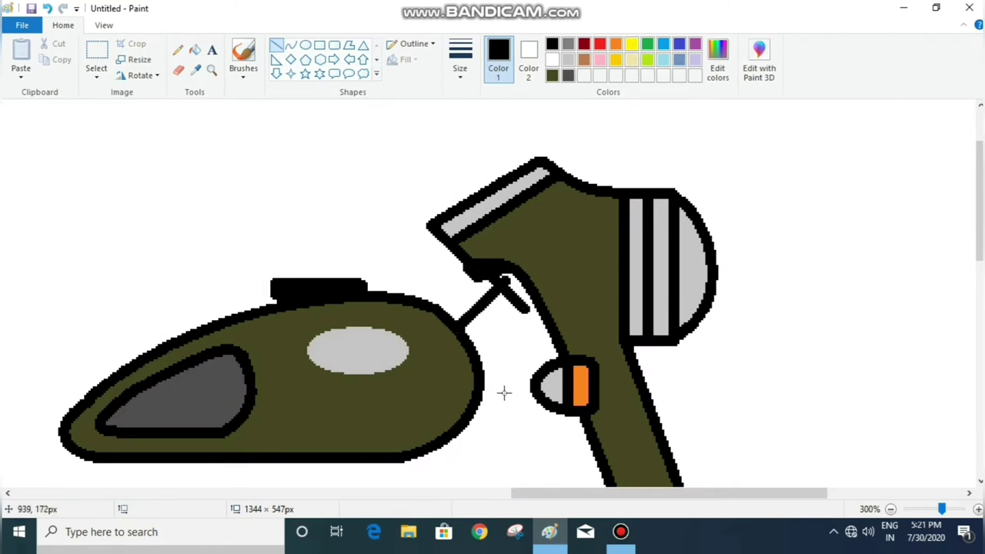
Step: Draw a slanted black frame line from the indicator down and to the left in front of the tank
scroll(514, 371, "down", 3)
left_click_drag(544, 116, 447, 297)
scroll(737, 231, "down", 2)
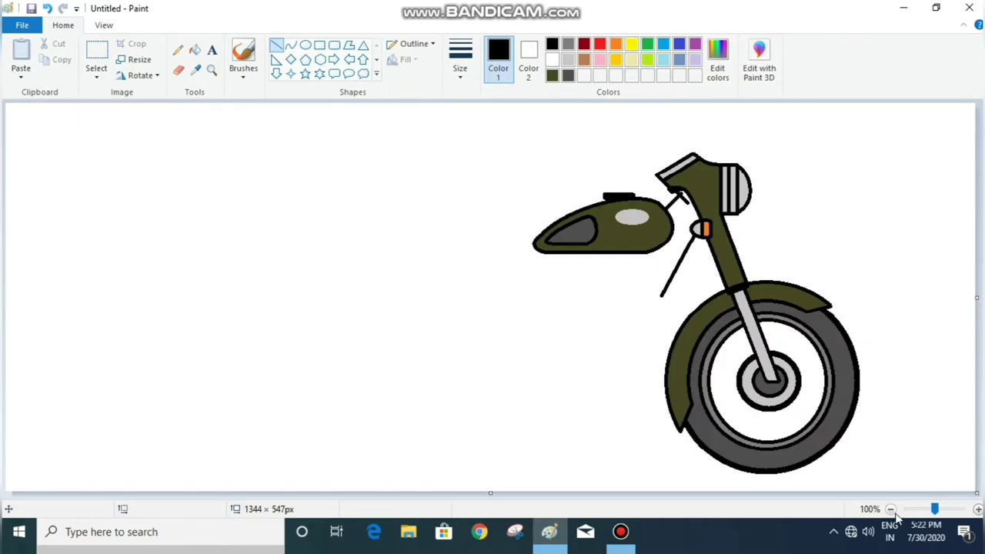
Step: Draw a trapezoid of about 86 × 14 px beneath the tank, thicken its base line and add vertical dividers
left_click(349, 45)
scroll(698, 334, "up", 2)
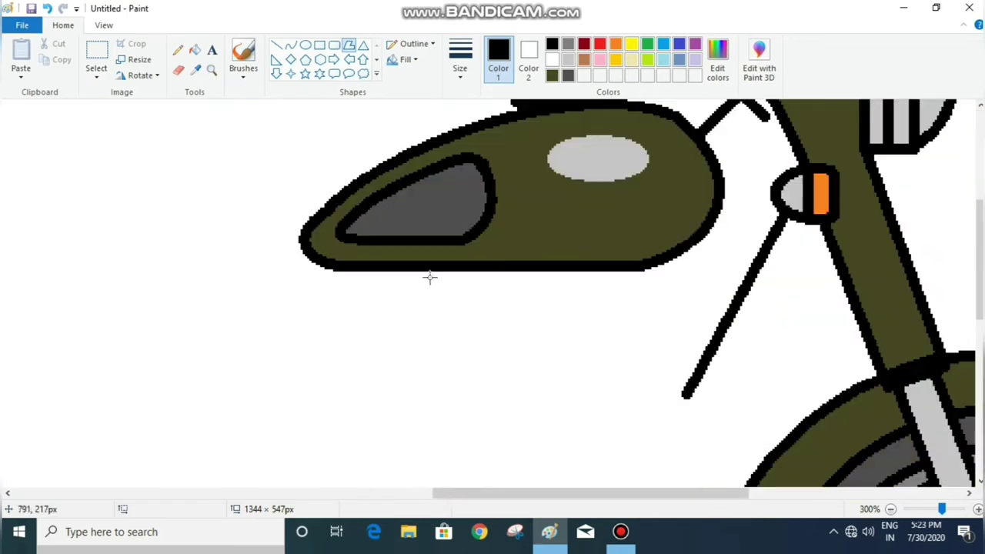
left_click_drag(449, 279, 608, 279)
double_click(421, 305)
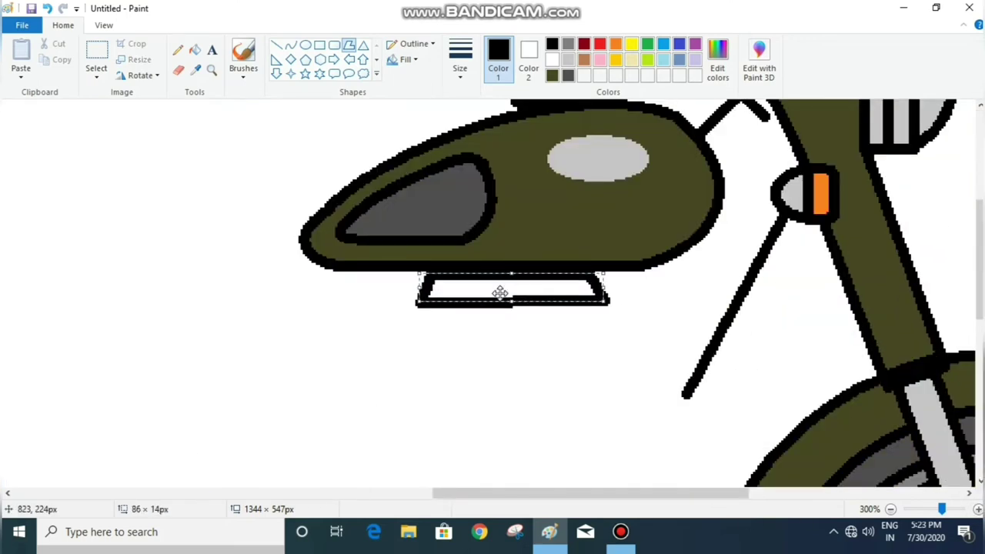
left_click(276, 45)
left_click_drag(419, 305, 608, 306)
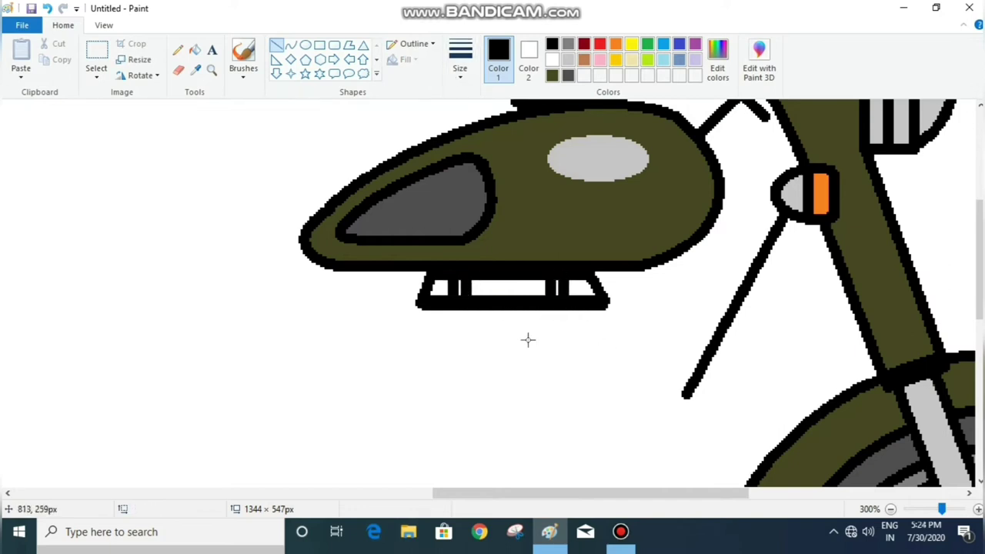
Step: Draw a downward-tapering engine section below the trapezoid with two slanted sides and a straight base
left_click_drag(416, 308, 445, 364)
mouse_move(608, 308)
left_mouse_down()
mouse_move(577, 362)
mouse_move(583, 371)
left_mouse_up()
left_click_drag(446, 371, 577, 370)
Step: Add a rectangular block under the tapered engine section, with a slanted line of about 10 × 26 px from its lower right corner
scroll(450, 310, "down", 3)
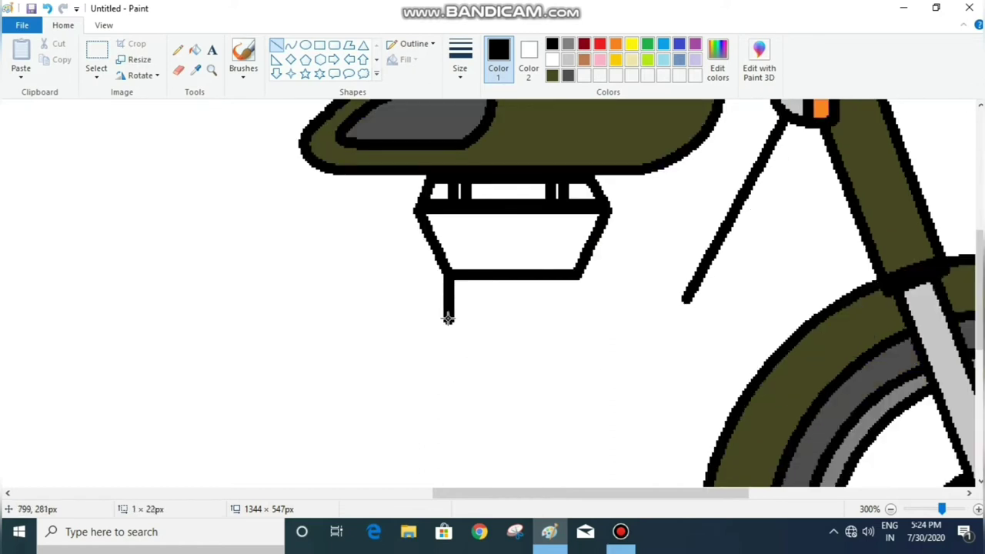
left_click_drag(574, 275, 574, 328)
mouse_move(447, 332)
left_mouse_down()
mouse_move(573, 331)
mouse_move(596, 386)
left_mouse_up()
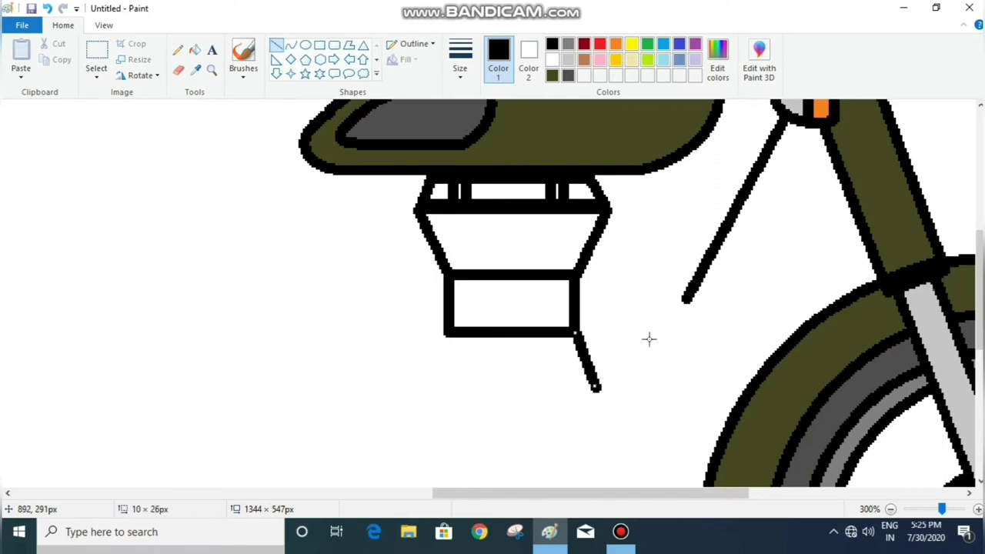
Step: Draw a brown circle of about 27 × 27 px at the block's lower left corner and fill it light gray
left_click(306, 45)
left_click(584, 60)
left_click_drag(395, 313, 460, 377)
mouse_move(429, 338)
left_mouse_down()
mouse_move(440, 308)
mouse_move(432, 352)
left_mouse_up()
left_click(195, 50)
left_click(567, 60)
left_click(447, 345)
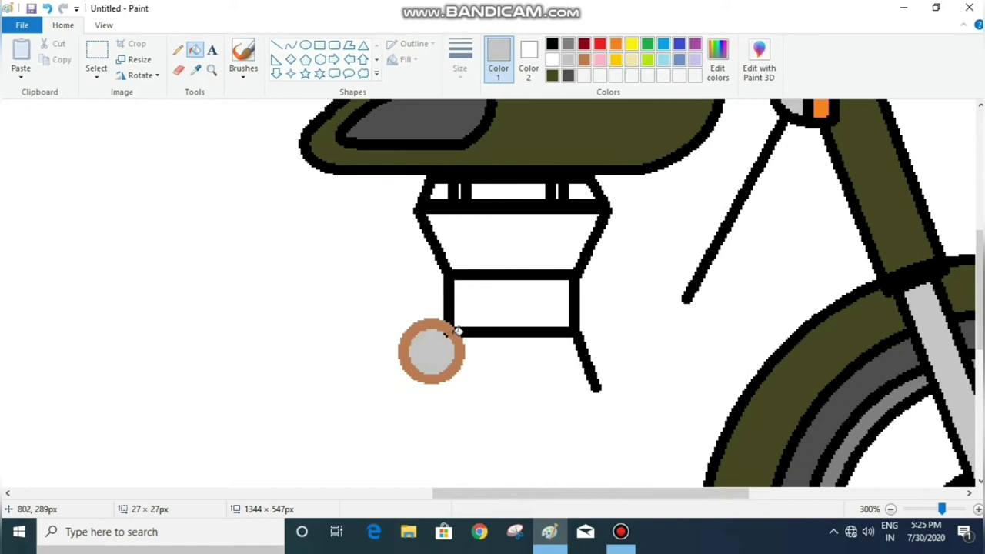
Step: Recolour the brown outline of the small engine circle black
scroll(835, 391, "up", 4)
left_click(552, 44)
left_click(206, 308)
scroll(655, 431, "down", 4)
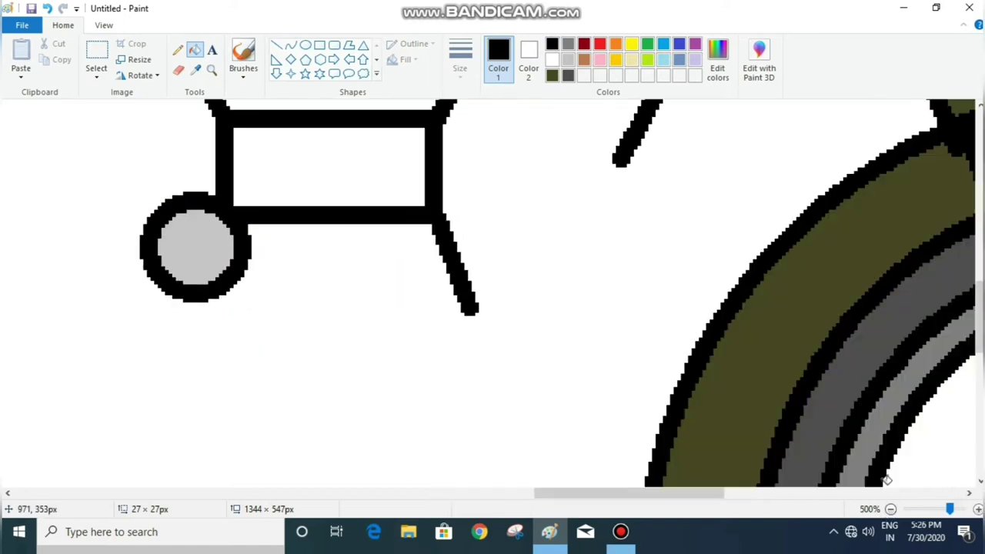
Step: Draw evenly spaced thin black horizontal fin lines across the tapered engine section
left_click(277, 45)
left_click(461, 62)
left_click(492, 127)
left_click_drag(485, 247, 659, 247)
mouse_move(475, 268)
left_mouse_down()
mouse_move(651, 265)
mouse_move(651, 257)
left_mouse_up()
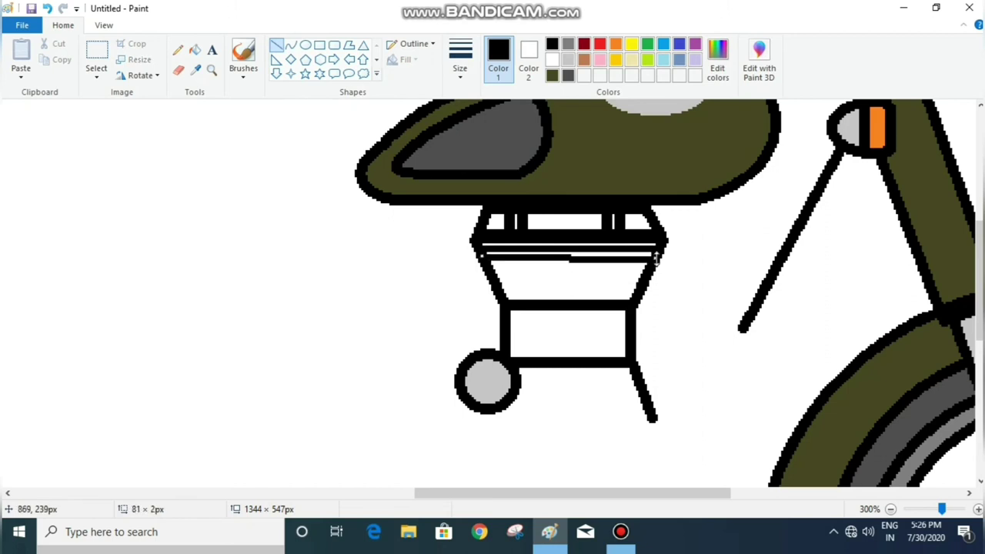
left_click_drag(496, 276, 653, 275)
left_click_drag(497, 284, 651, 284)
left_click_drag(505, 294, 638, 293)
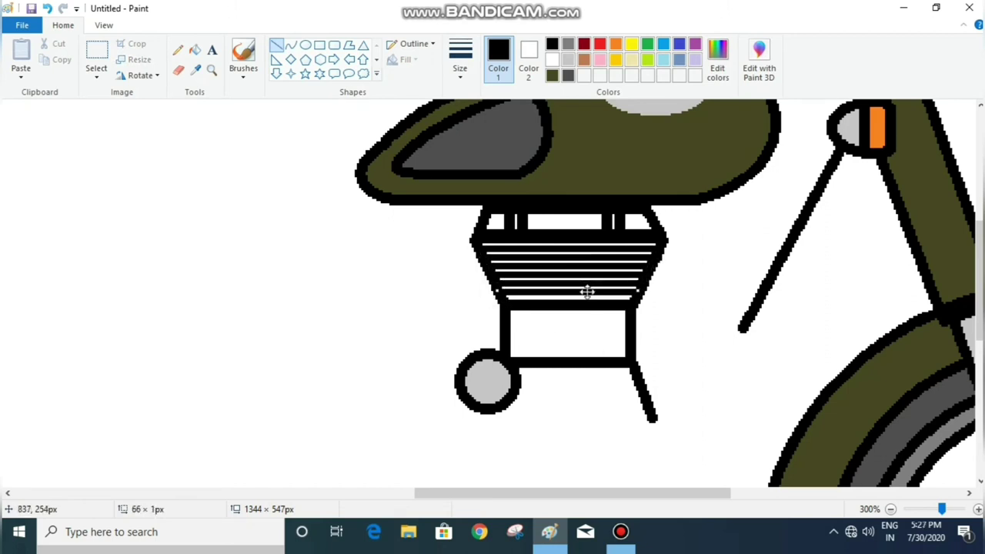
left_click_drag(493, 299, 638, 300)
Step: Draw matching thin black horizontal fin lines across the rectangular engine block
mouse_move(510, 314)
left_mouse_down()
mouse_move(636, 314)
mouse_move(554, 323)
mouse_move(635, 325)
left_mouse_up()
mouse_move(510, 333)
left_mouse_down()
mouse_move(626, 332)
mouse_move(620, 343)
left_mouse_up()
left_click_drag(510, 353, 631, 353)
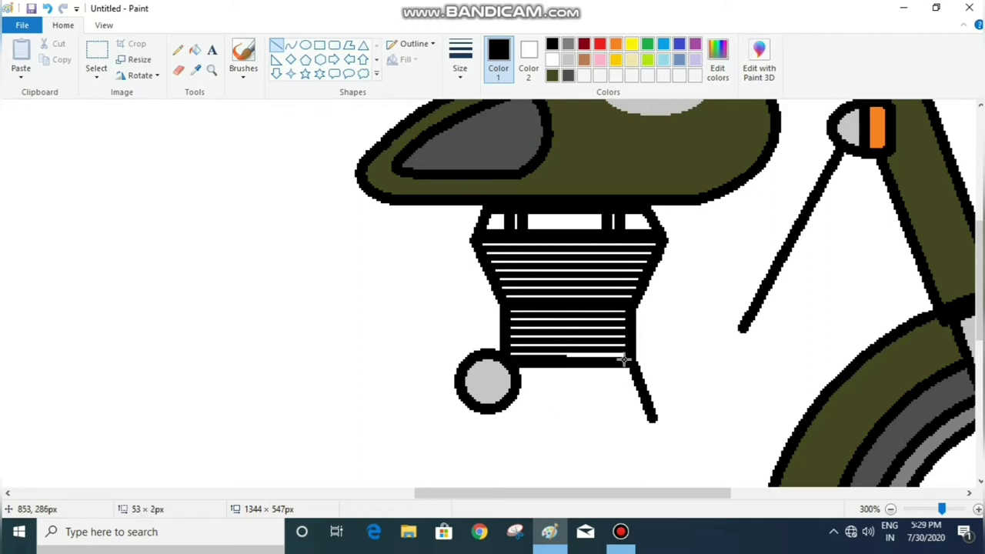
Step: Fill the narrow gaps between the rectangular block's fin lines with gray
left_click(195, 50)
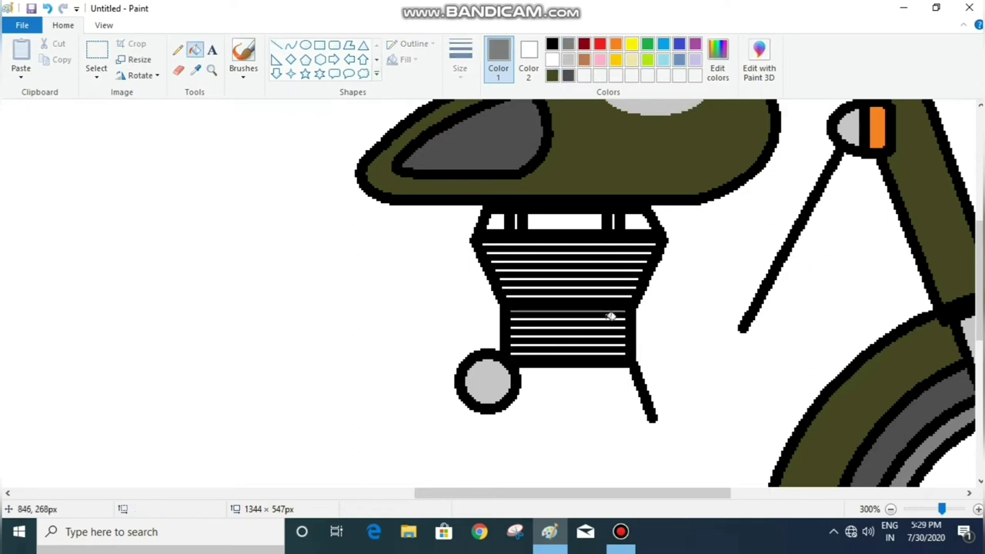
scroll(610, 315, "up", 5)
left_click_drag(534, 494, 663, 493)
left_click(597, 242)
left_click(597, 264)
left_click(598, 288)
Step: Fill the white compartments of the trapezoid at the top of the engine with gray
scroll(774, 472, "down", 5)
scroll(424, 462, "up", 3)
scroll(531, 301, "down", 2)
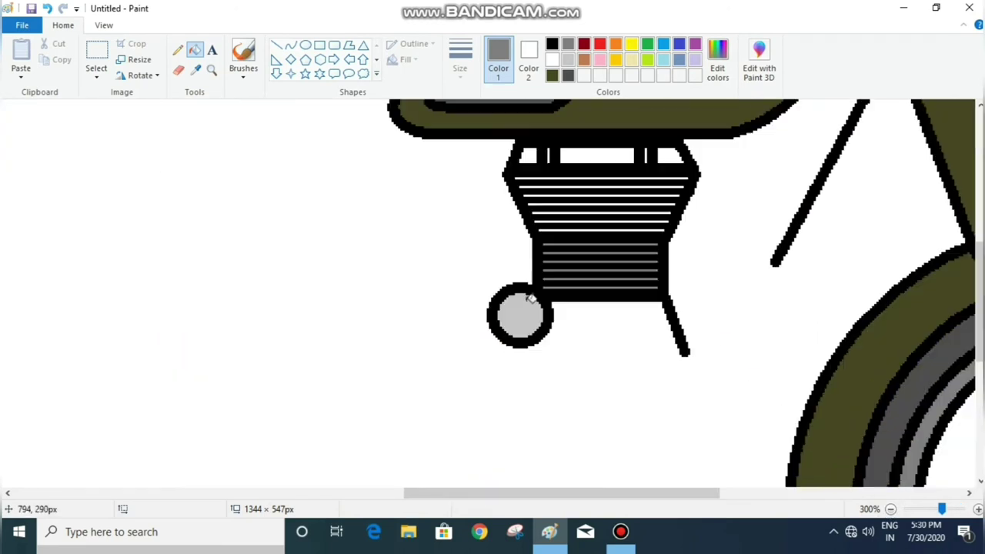
left_click(675, 152)
left_click(616, 156)
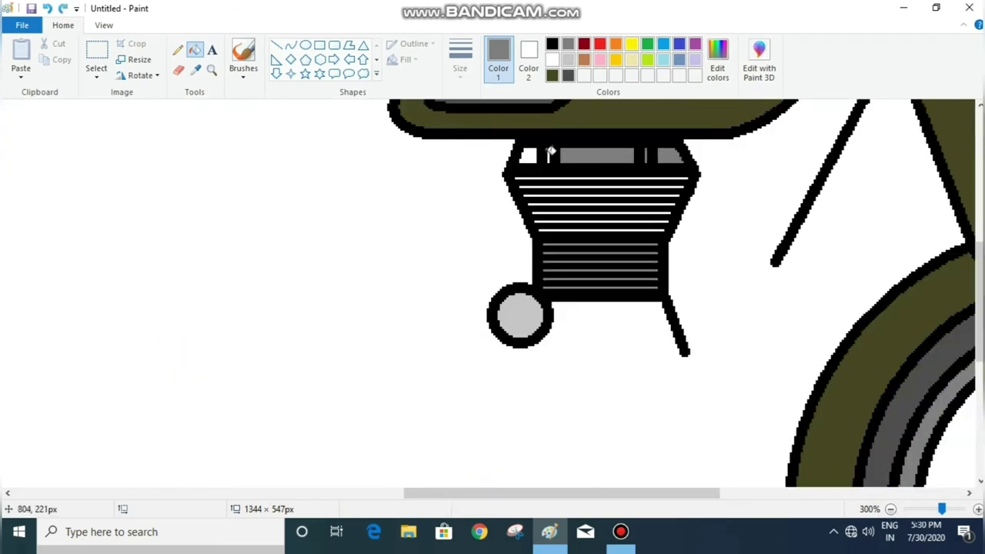
left_click(529, 156)
Step: Fill the narrow gaps between the tapered section's fin lines with light gray
left_click(643, 218)
scroll(645, 208, "up", 5)
left_click_drag(660, 493, 677, 493)
left_click(508, 328)
left_click(508, 350)
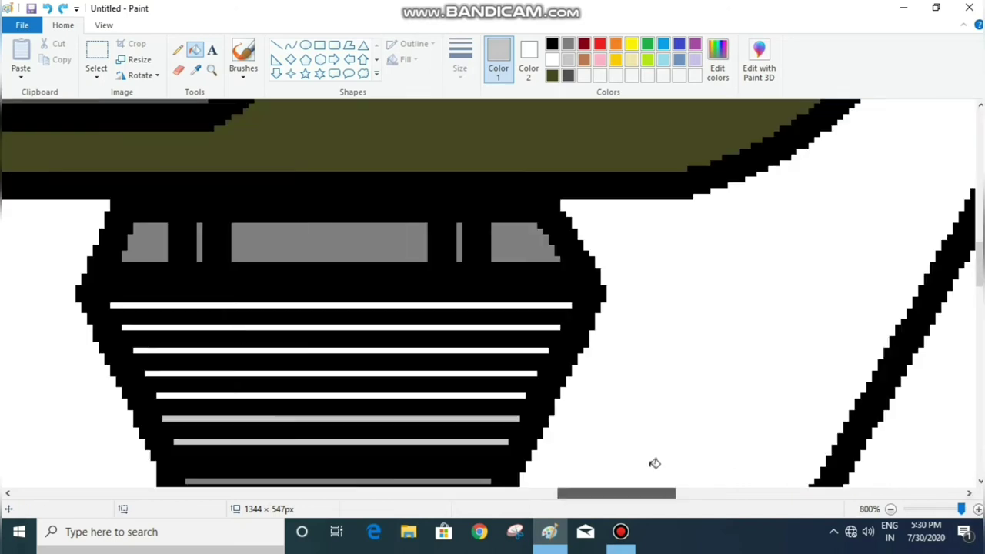
left_click(508, 396)
Step: Draw a thick black rectangle of about 25 × 11 px under the engine block and fill it dark gray
left_click(890, 508)
left_click(890, 508)
left_click(891, 509)
left_click(891, 508)
left_click(890, 508)
left_click_drag(616, 493, 374, 494)
left_click(320, 45)
mouse_move(680, 337)
left_mouse_down()
mouse_move(750, 371)
mouse_move(713, 355)
left_mouse_up()
left_click(551, 44)
left_click(460, 58)
left_click(484, 162)
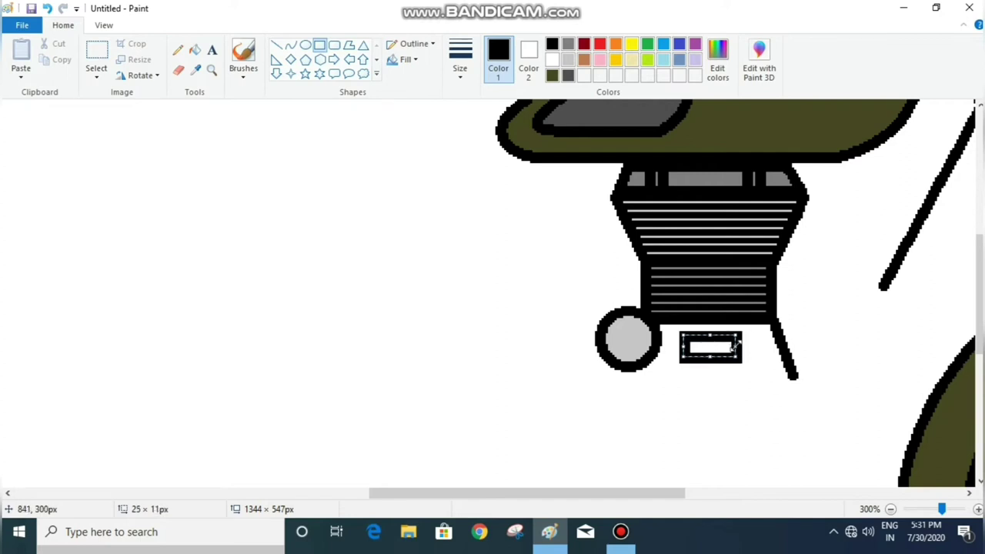
left_click(195, 50)
left_click(568, 75)
left_click(711, 348)
Step: Draw thin black horizontal lines on both sides of the small dark gray rectangle, between the circle and the slanted line
left_click(276, 44)
left_click(552, 44)
mouse_move(659, 328)
left_mouse_down()
mouse_move(782, 328)
mouse_move(743, 340)
left_mouse_up()
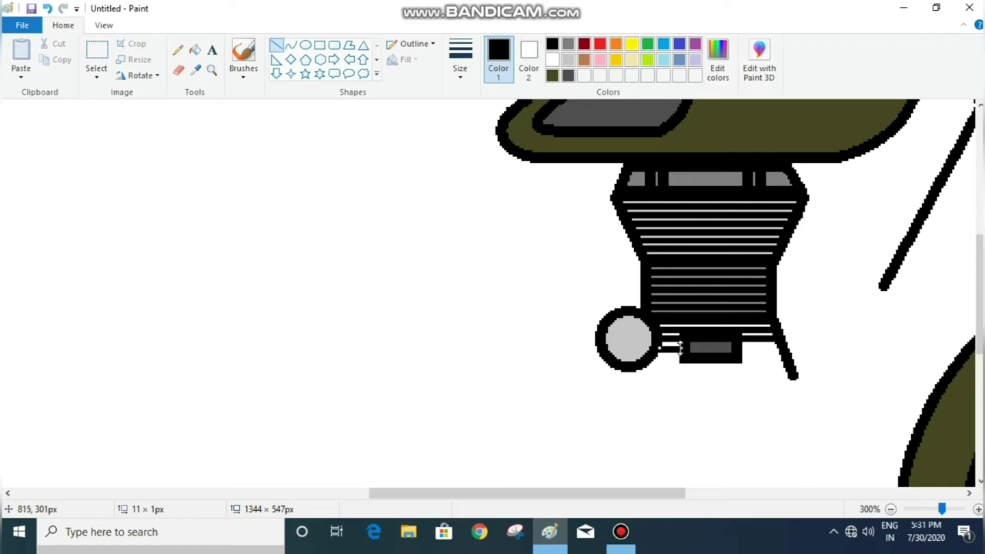
left_click_drag(741, 354, 784, 354)
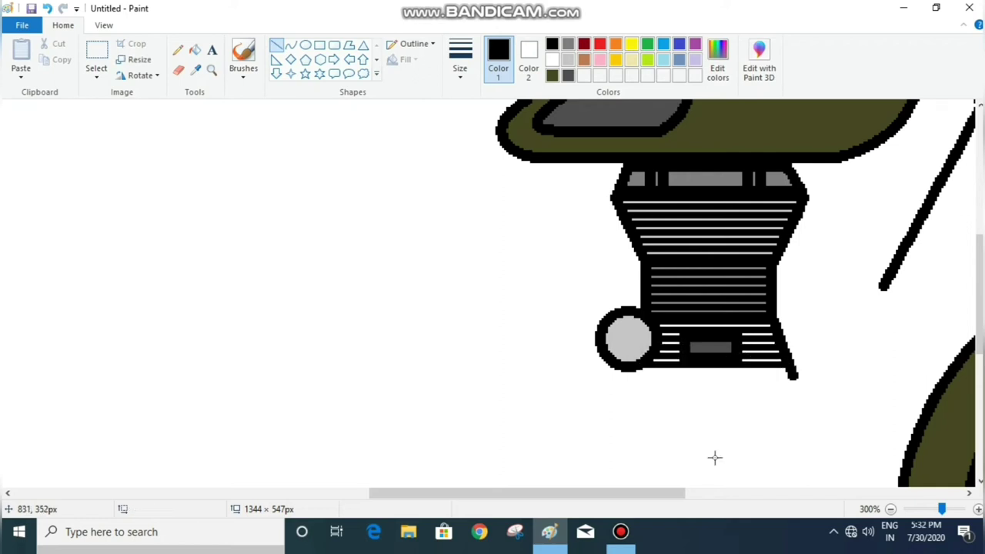
Step: Fill the gaps between the lines around the small dark gray rectangle with light gray, undoing a misplaced fill
scroll(715, 457, "up", 2)
scroll(588, 434, "up", 3)
left_click(195, 49)
left_click(759, 271)
left_click(751, 297)
left_click(765, 344)
key("ctrl+z")
left_click(765, 340)
Step: Select the engine below the fuel tank and enlarge it downward and slightly to both sides
scroll(715, 264, "down", 5)
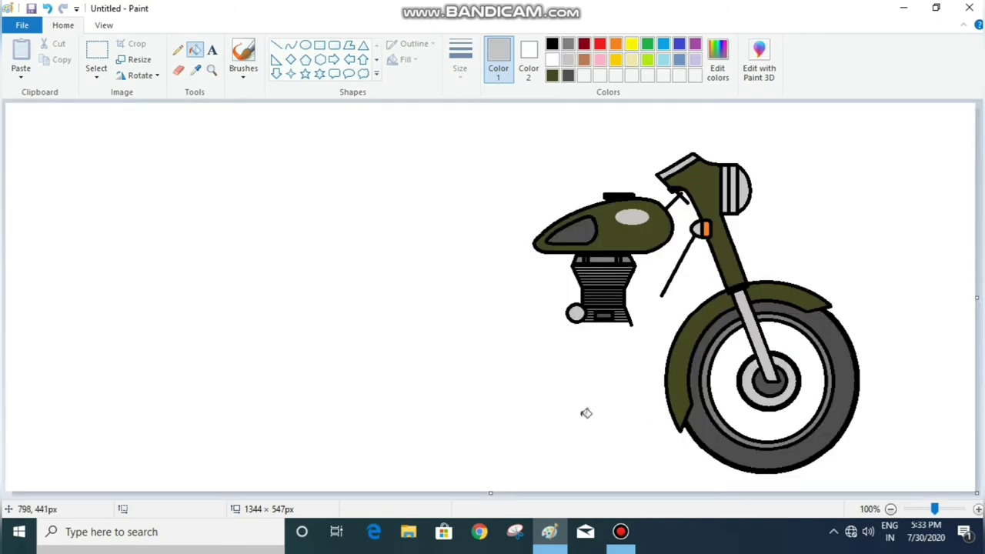
left_click(96, 51)
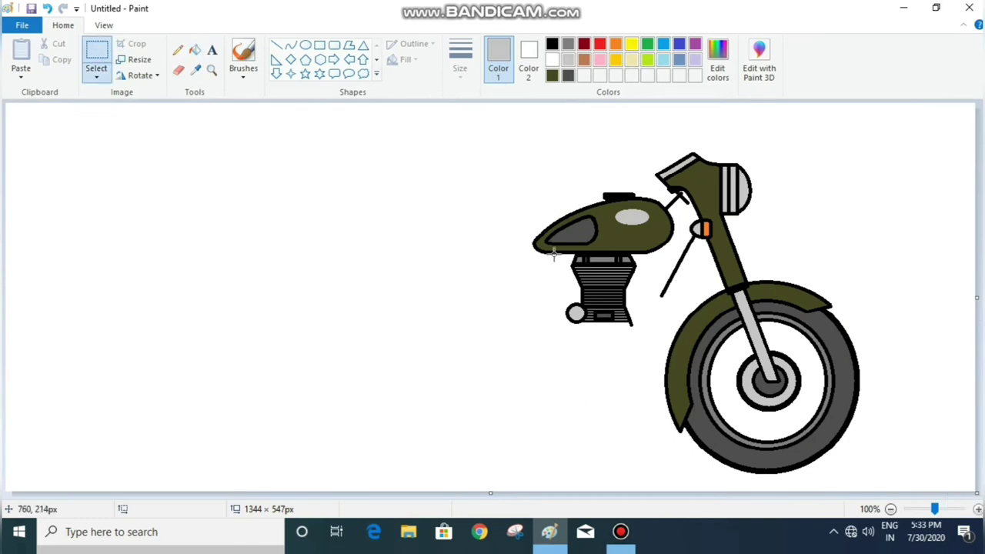
left_click_drag(640, 327, 646, 336)
left_click_drag(554, 296, 546, 295)
left_click_drag(594, 336, 595, 351)
left_click_drag(639, 304, 645, 304)
left_click(493, 311)
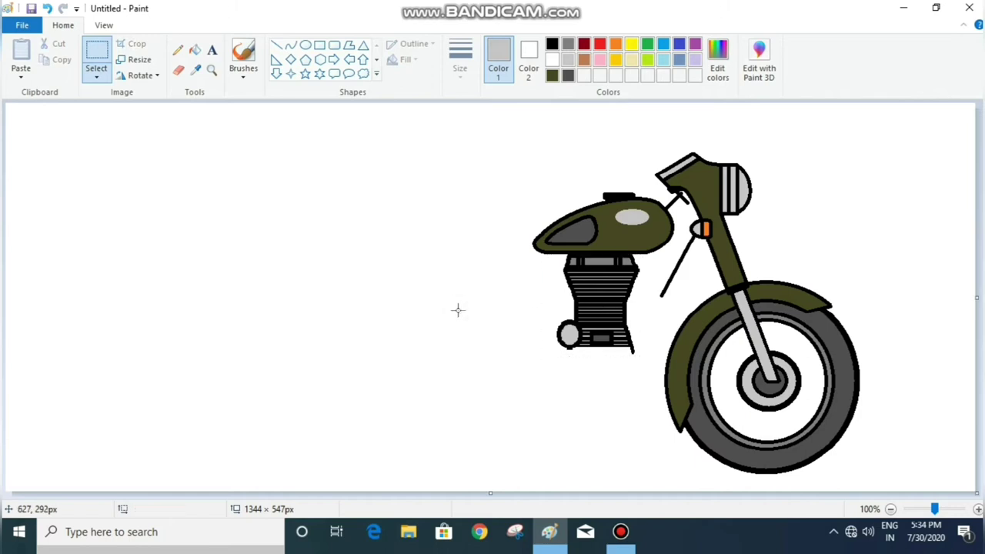
Step: Draw a closed rounded crankcase outline below the engine with black curves, bowing its top edge upward
left_click(290, 45)
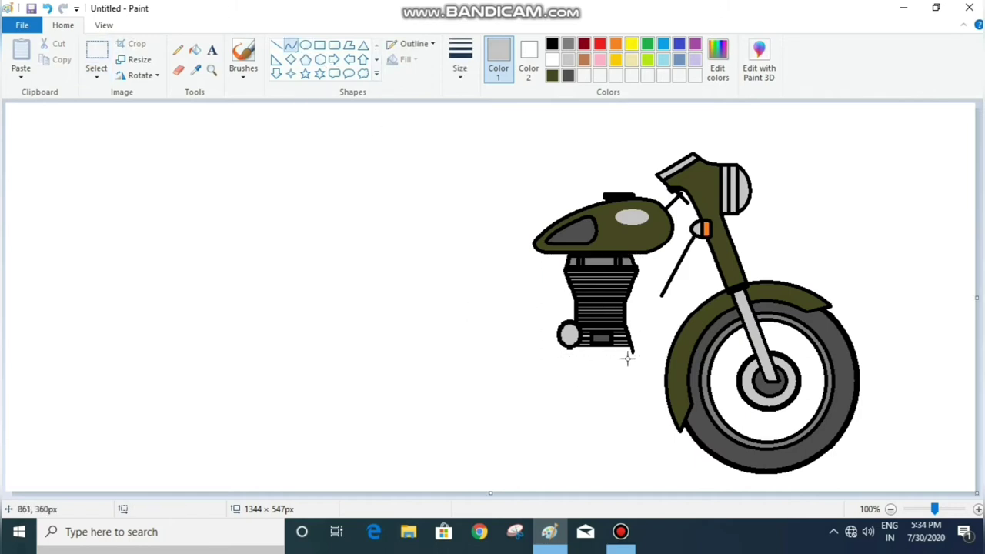
left_click(552, 43)
mouse_move(625, 374)
left_mouse_down()
mouse_move(638, 378)
mouse_move(640, 398)
mouse_move(637, 379)
mouse_move(531, 386)
mouse_move(586, 411)
mouse_move(552, 409)
mouse_move(530, 370)
mouse_move(541, 360)
mouse_move(643, 361)
left_mouse_up()
left_click(466, 364)
left_click(304, 124)
left_click(178, 69)
left_click(291, 45)
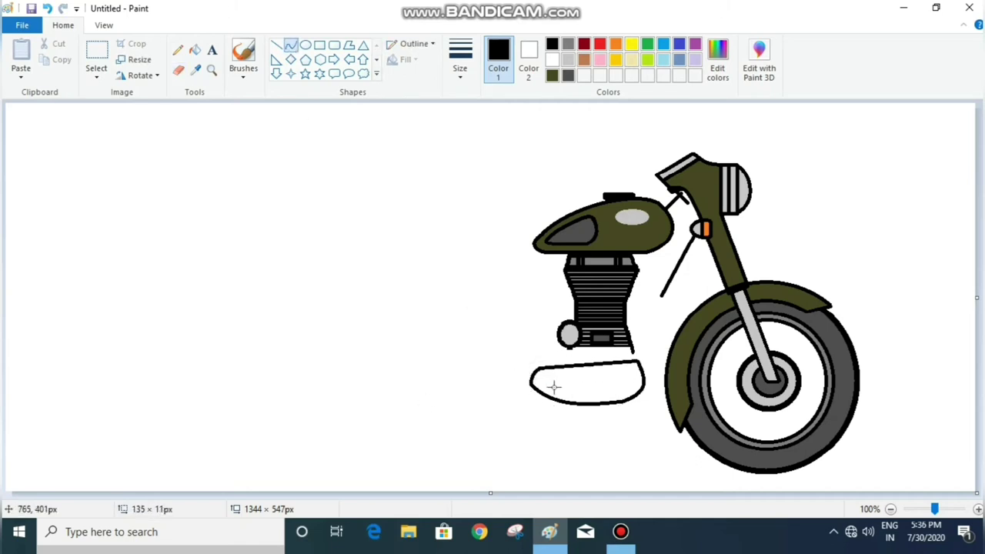
left_click_drag(575, 379, 588, 353)
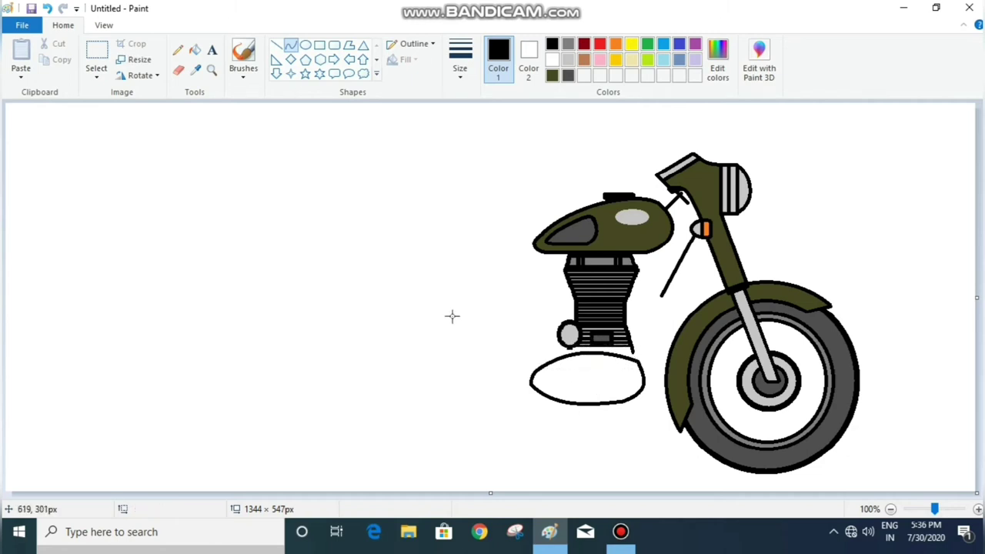
Step: Select the crankcase outline and move it slightly up and left, closer to the engine
left_click(96, 54)
mouse_move(519, 350)
left_mouse_down()
mouse_move(658, 411)
mouse_move(610, 385)
left_mouse_up()
left_click(455, 319)
Step: Draw a small brown circle over the crankcase's upper right corner, fill it light gray and recolour its outline black
left_click(305, 44)
mouse_move(475, 334)
left_mouse_down()
mouse_move(515, 362)
mouse_move(632, 357)
left_mouse_up()
left_click(584, 59)
left_click(194, 49)
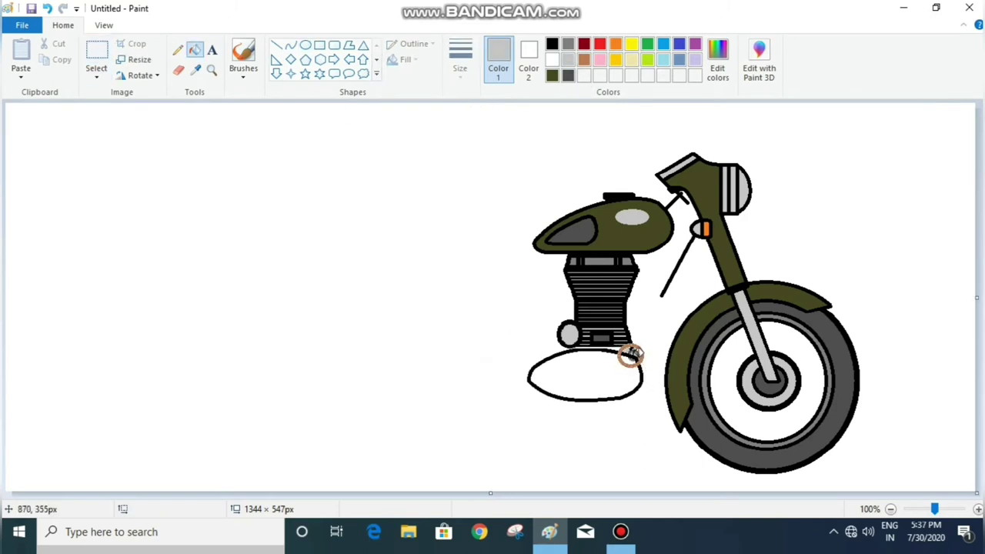
left_click(631, 355)
left_click(552, 44)
Step: Add a black circle of about 33 × 31 px on the crankcase, fill it dark gray and fill the crankcase gray
left_click(306, 44)
mouse_move(570, 356)
left_mouse_down()
mouse_move(568, 377)
mouse_move(600, 377)
left_mouse_up()
left_click(194, 49)
left_click(568, 74)
left_click(583, 368)
left_click(568, 44)
left_click(617, 380)
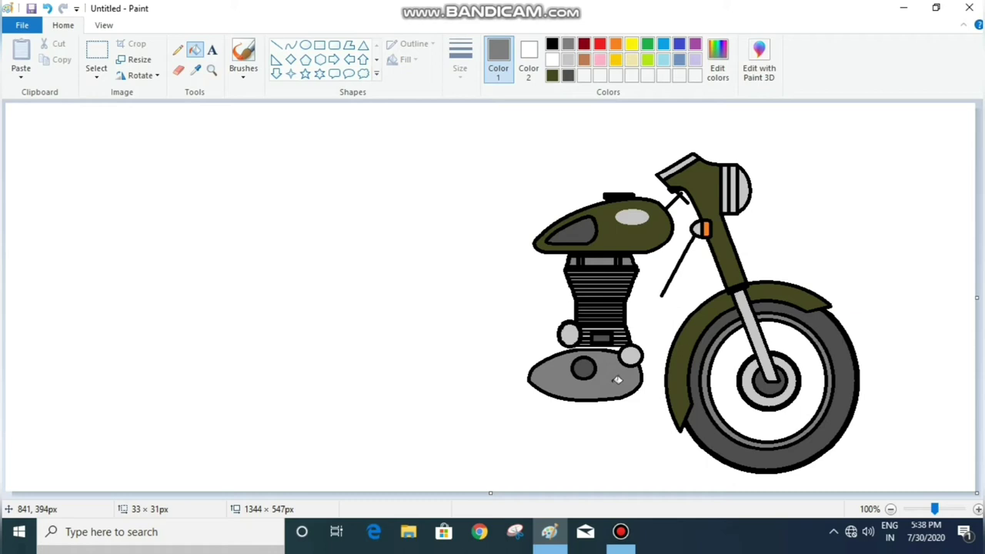
Step: Draw a black curve from under the fuel tank down beside the slanted strut and trim the lines' lower ends
left_click(291, 45)
mouse_move(637, 255)
left_mouse_down()
mouse_move(658, 294)
mouse_move(670, 259)
mouse_move(658, 259)
mouse_move(674, 254)
left_mouse_up()
left_click(552, 44)
left_click(178, 70)
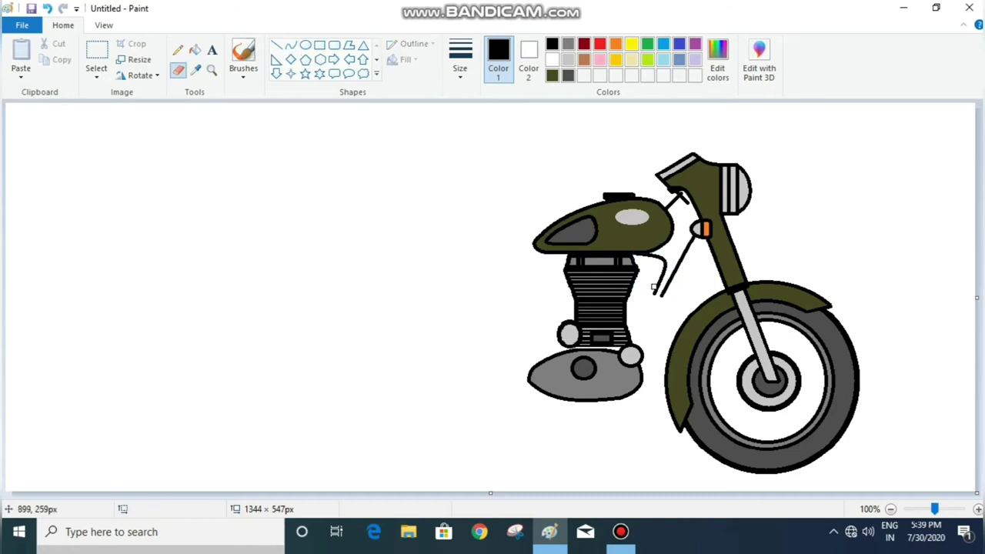
Step: Draw the brown double outline of an exhaust pipe leaving the engine's right side and bending downward
left_click(583, 60)
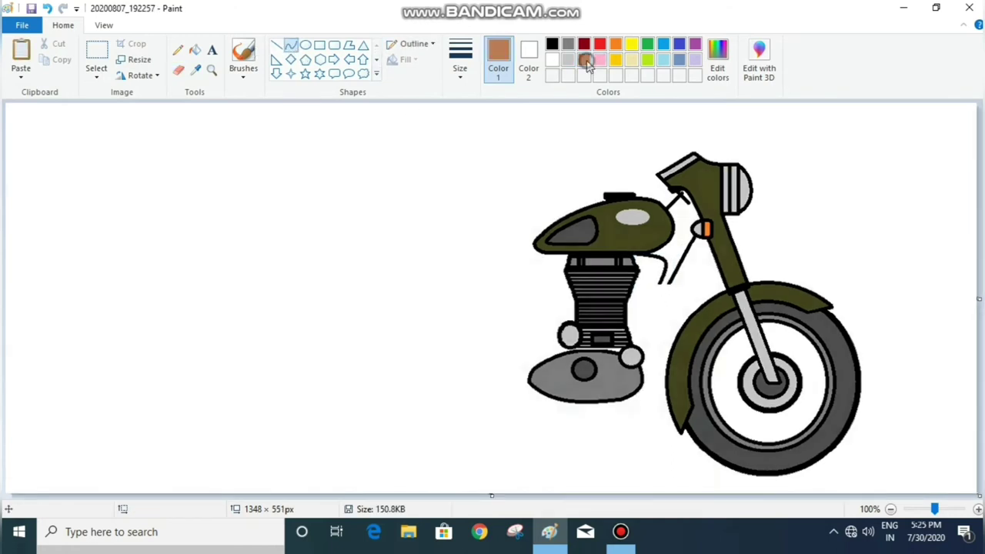
mouse_move(626, 278)
left_mouse_down()
mouse_move(663, 308)
mouse_move(675, 283)
mouse_move(679, 298)
mouse_move(643, 312)
mouse_move(660, 292)
mouse_move(645, 381)
left_mouse_up()
left_click(178, 69)
left_click(276, 45)
left_click(178, 69)
left_click(276, 45)
left_click_drag(675, 291, 660, 374)
left_click_drag(673, 291, 674, 292)
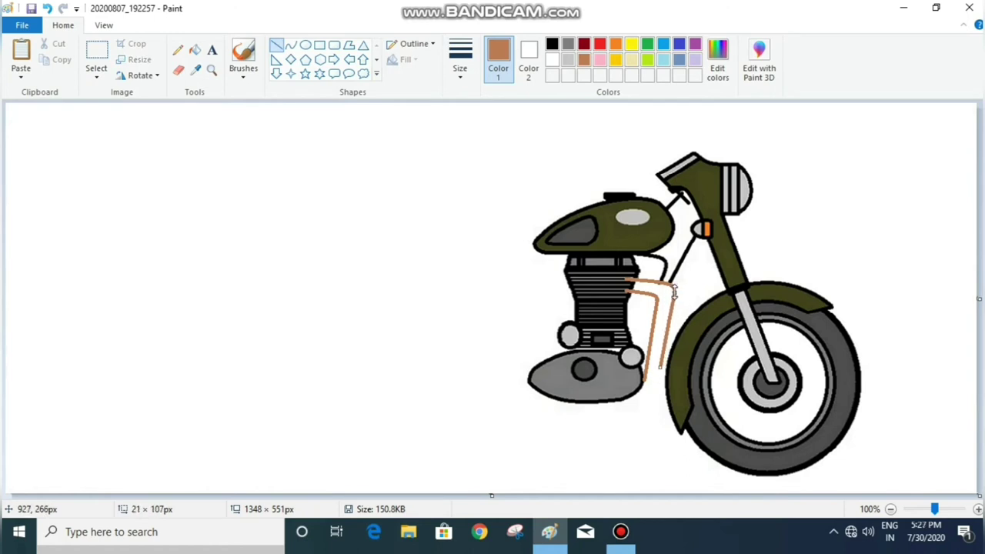
Step: Curve both brown exhaust lines under the crankcase and extend them straight to its rear
left_click(290, 45)
mouse_move(645, 381)
left_mouse_down()
mouse_move(620, 390)
mouse_move(626, 405)
left_mouse_up()
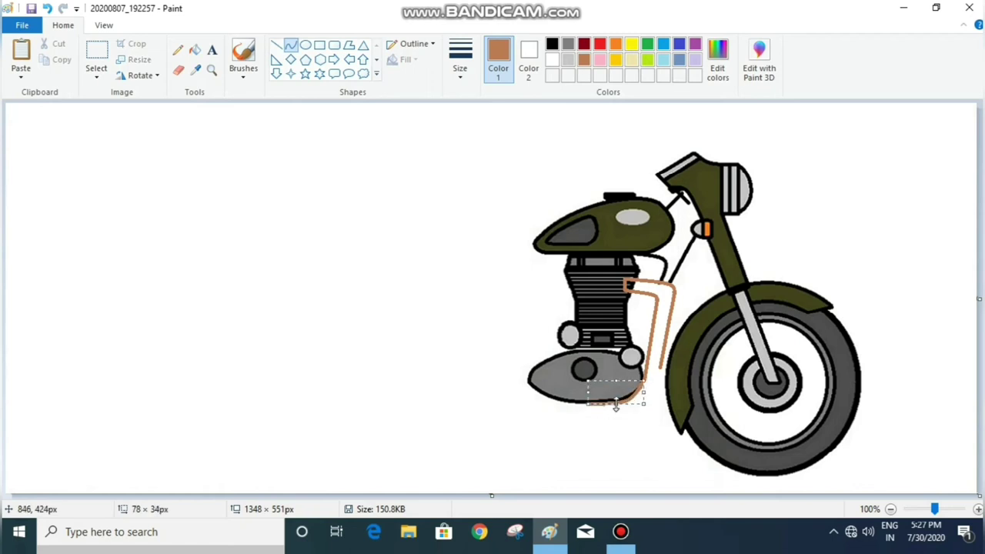
left_click_drag(660, 367, 589, 419)
mouse_move(616, 416)
left_mouse_down()
mouse_move(649, 409)
mouse_move(644, 420)
mouse_move(628, 417)
left_mouse_up()
left_click(276, 45)
left_click_drag(561, 406, 574, 422)
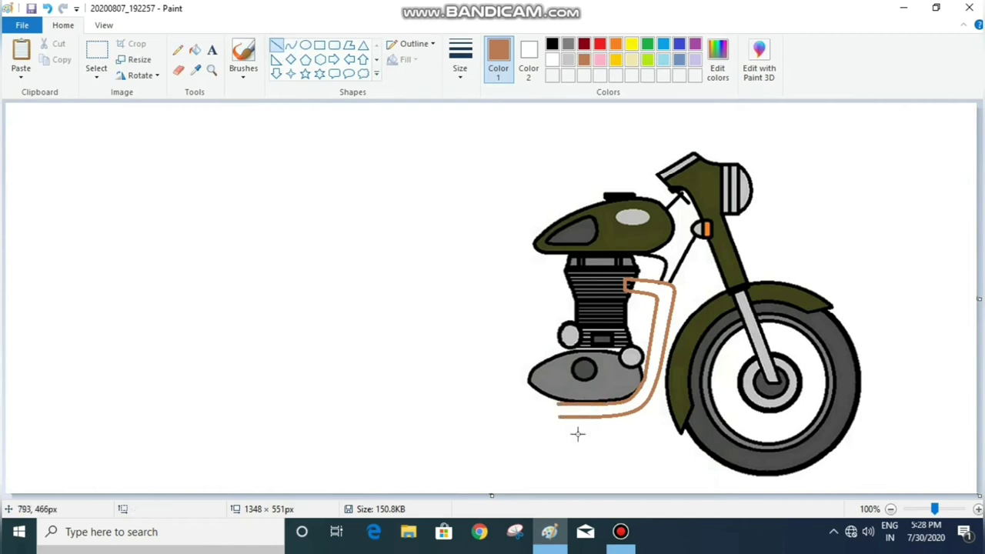
Step: Draw a brown rounded-rectangle muffler at the exhaust pipe's rear end and shorten it from its left side
left_click(333, 46)
left_click_drag(459, 400, 549, 432)
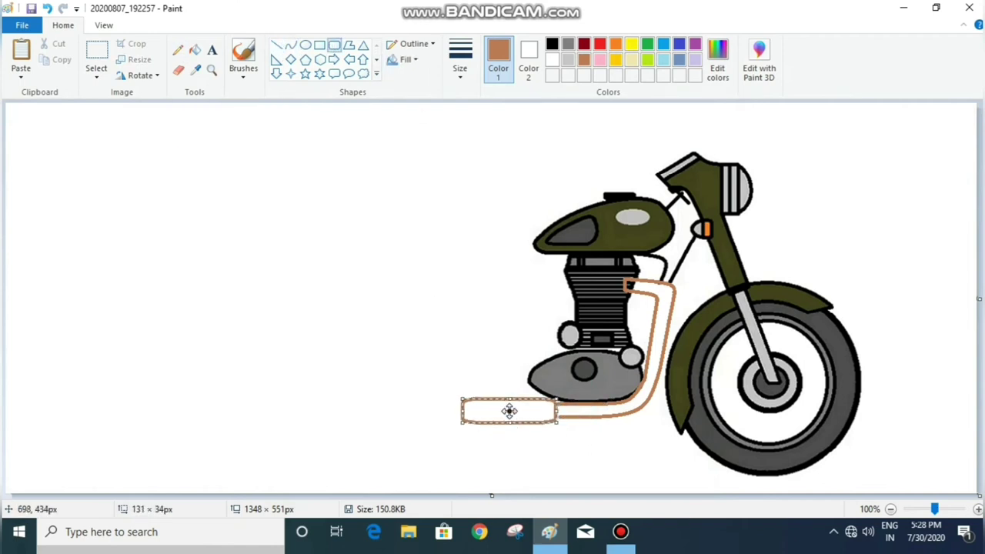
left_click_drag(464, 422, 495, 421)
left_click(559, 455)
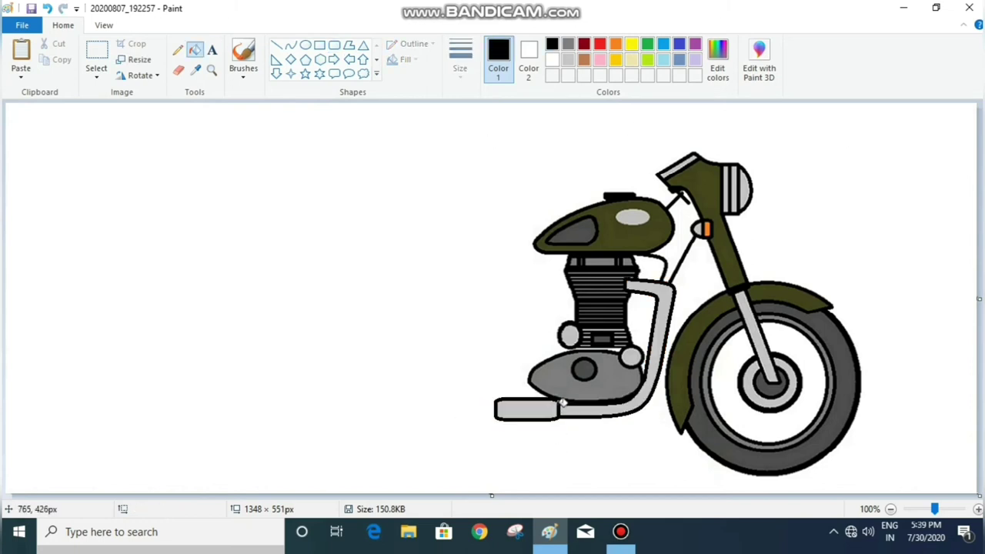
Step: Draw a curved black seat outline behind the fuel tank and join it to the tank with a short line
mouse_move(530, 245)
left_mouse_down()
mouse_move(420, 224)
mouse_move(483, 234)
left_mouse_up()
left_click(524, 187)
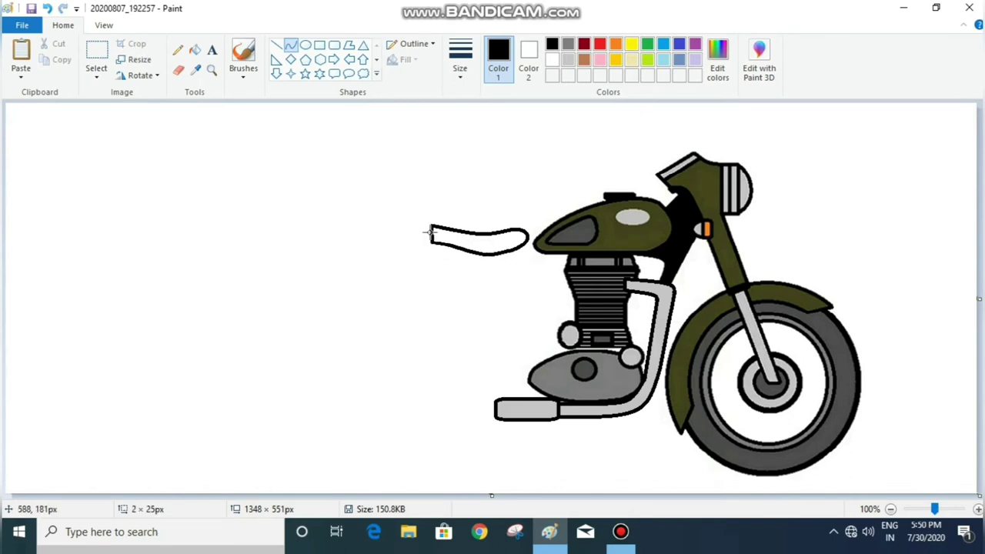
left_click(435, 283)
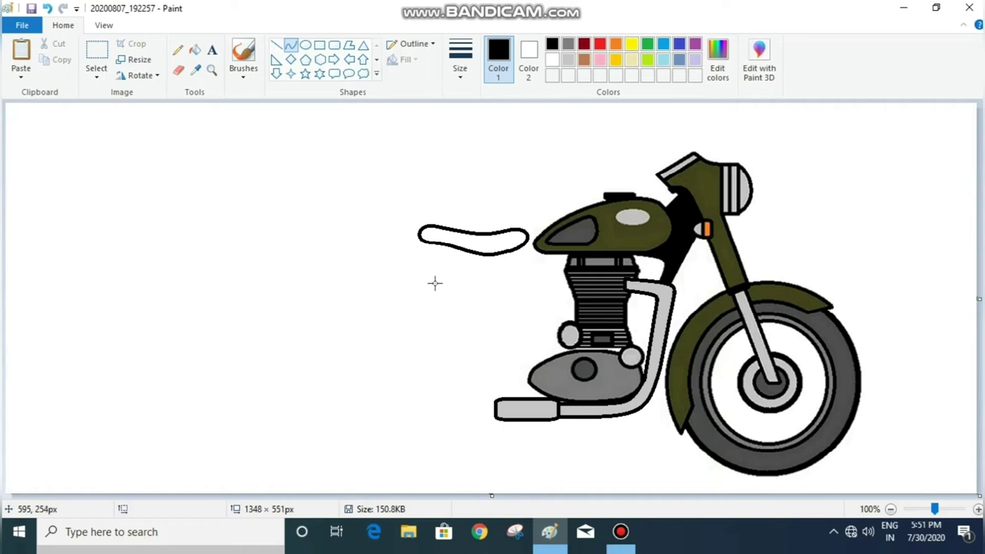
left_click(275, 45)
left_click_drag(526, 238, 536, 238)
Step: Draw a black upright ellipse of about 67 × 85 px and position it below the seat's front
left_click(306, 45)
left_click_drag(451, 266, 503, 331)
left_click_drag(480, 297, 508, 296)
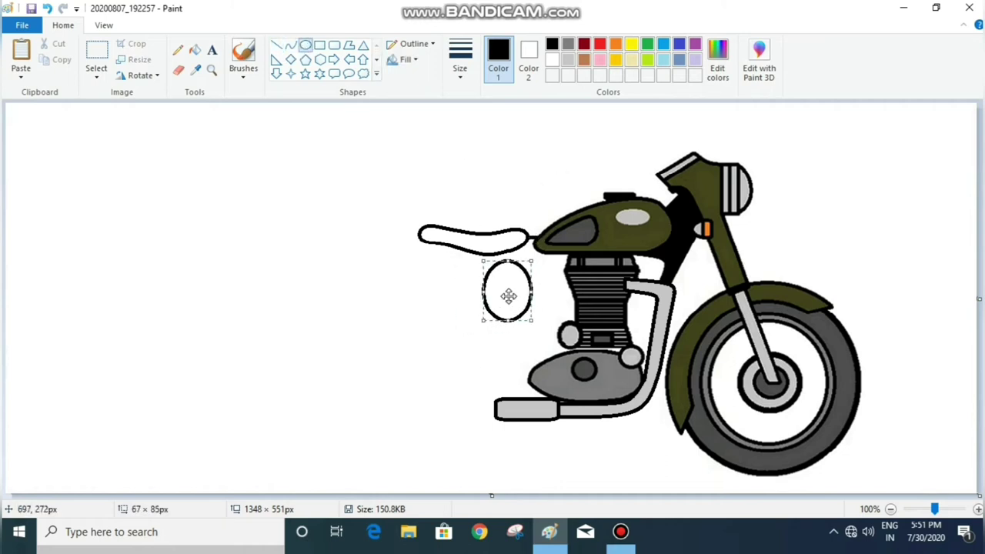
left_click(455, 289)
Step: Draw frame lines from the engine top down and diagonally to the crankcase, with a small circle and a short curve
left_click(275, 44)
left_click_drag(643, 279, 588, 270)
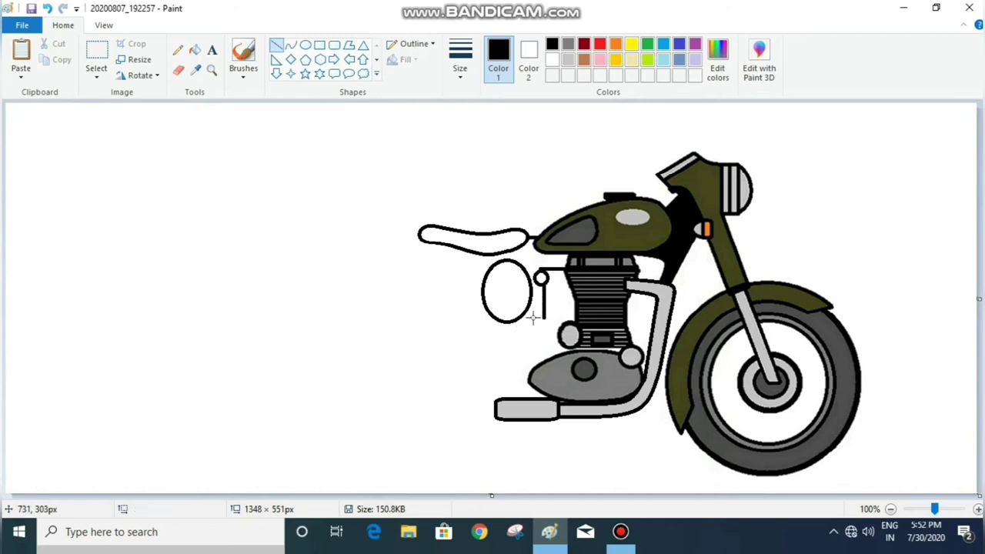
left_click_drag(549, 346, 569, 357)
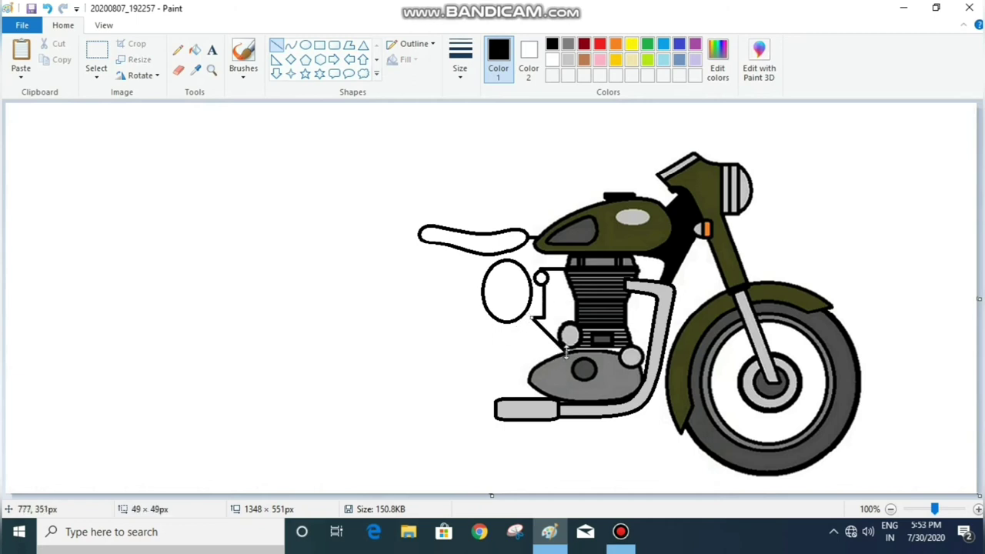
left_click(291, 45)
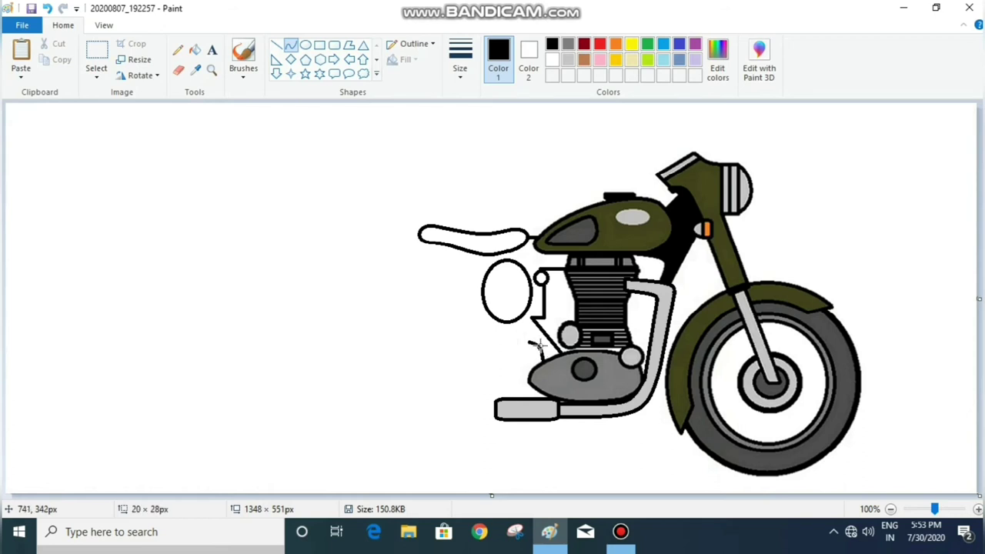
Step: Draw a large pointed side frame from the seat to the muffler, with three shorter straight lines inside it
left_click(276, 45)
left_click_drag(496, 253, 514, 398)
left_click(290, 45)
mouse_move(400, 295)
left_mouse_down()
mouse_move(406, 311)
mouse_move(395, 303)
mouse_move(469, 270)
mouse_move(459, 278)
mouse_move(454, 341)
left_mouse_up()
left_click(279, 51)
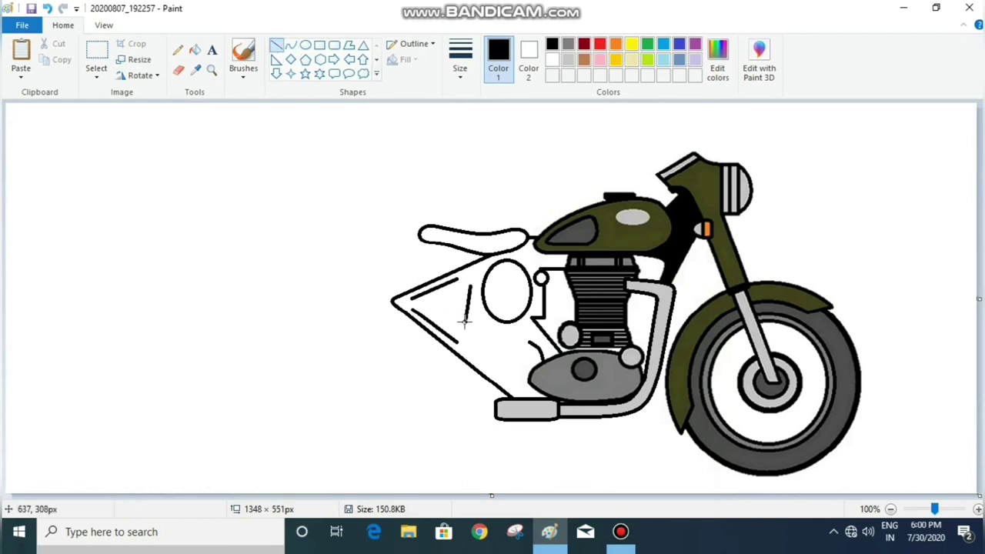
left_click_drag(471, 283, 472, 288)
Step: Join the three inner lines of the side frame with curves to form a rounded triangle
left_click(291, 45)
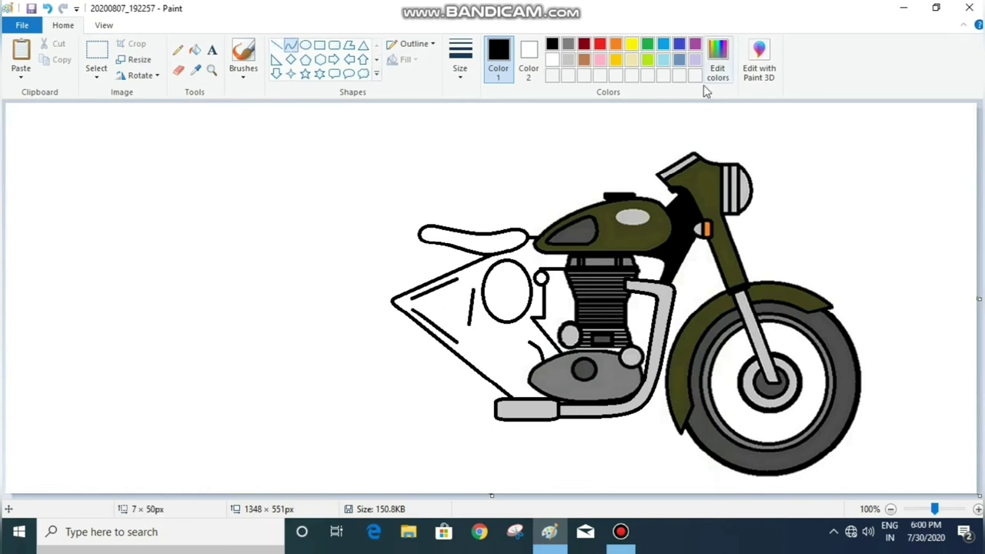
key("ctrl+Page_Up")
key("ctrl+Page_Up")
scroll(493, 293, "right", 5)
scroll(492, 292, "down", 3)
left_click_drag(598, 158, 652, 187)
left_click_drag(627, 166, 651, 140)
left_click(650, 141)
mouse_move(639, 291)
left_mouse_down()
mouse_move(607, 345)
mouse_move(636, 345)
mouse_move(644, 297)
left_mouse_up()
left_click_drag(464, 211, 437, 222)
Step: Draw a small black ellipse in the rounded triangle's upper right corner and fill it gray
left_click(305, 44)
mouse_move(549, 194)
left_mouse_down()
mouse_move(578, 217)
mouse_move(617, 185)
left_mouse_up()
left_click(459, 58)
left_click(487, 156)
left_click(576, 202)
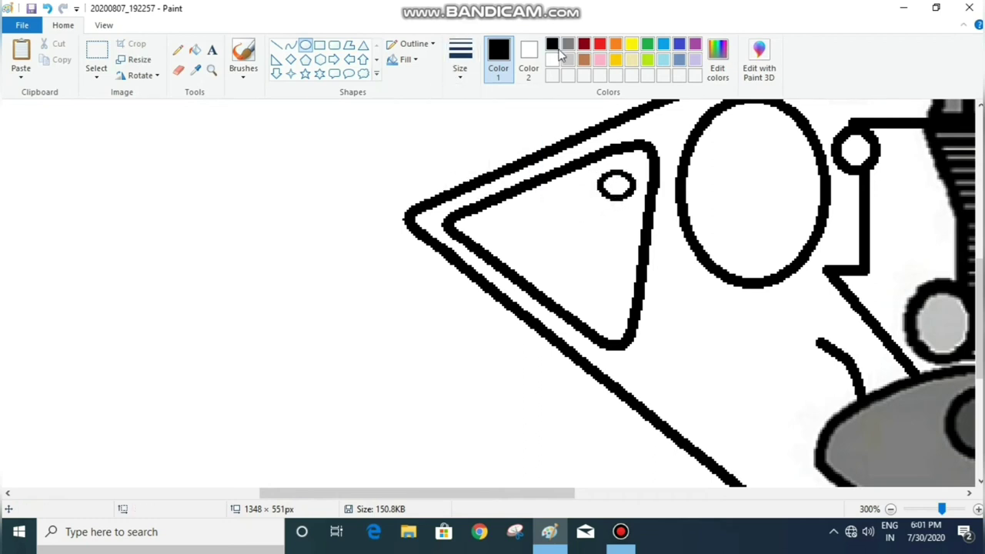
left_click(195, 50)
left_click(568, 44)
left_click(616, 185)
Step: Draw a gray ellipse of about 30 × 15 px in the middle of the rounded triangle and fill it gray
left_click(306, 44)
mouse_move(505, 238)
left_mouse_down()
mouse_move(593, 259)
mouse_move(568, 251)
left_mouse_up()
left_click(195, 50)
left_click(569, 251)
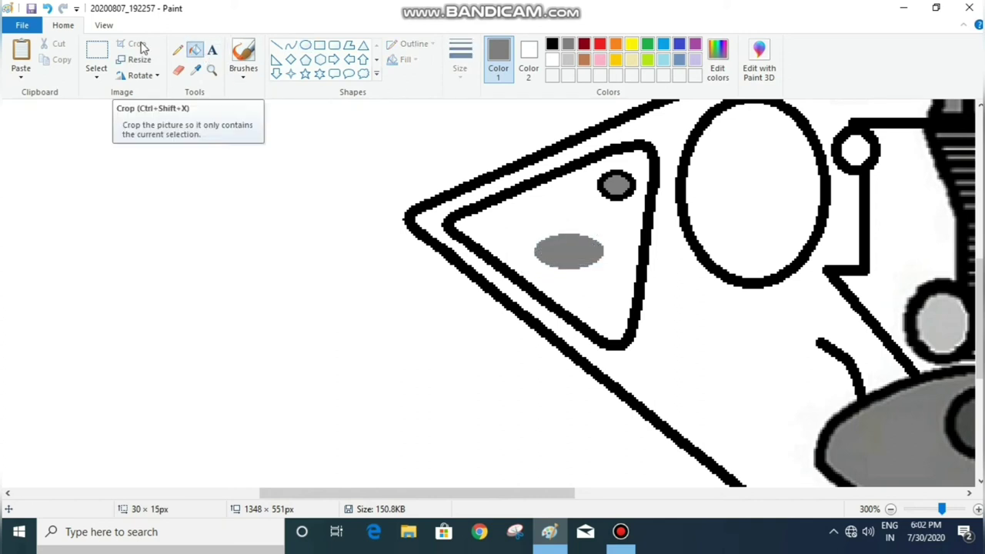
Step: Fill the rounded triangle on the side frame olive green and the large oval beside it gray
left_click(890, 509)
left_click(890, 508)
left_click(552, 74)
left_click(447, 294)
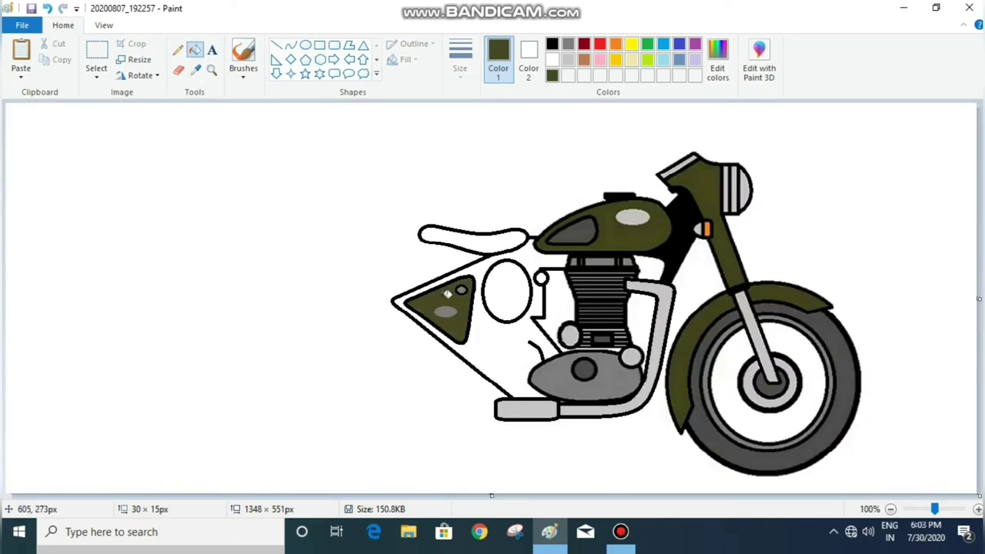
left_click(568, 44)
left_click(507, 291)
Step: Draw a small triangular bracket with double black lines between the frame's lower edge and the muffler, rounding its upper corner with a curve
left_click(277, 47)
left_click_drag(477, 368, 520, 344)
left_click(552, 44)
left_click_drag(471, 366, 519, 392)
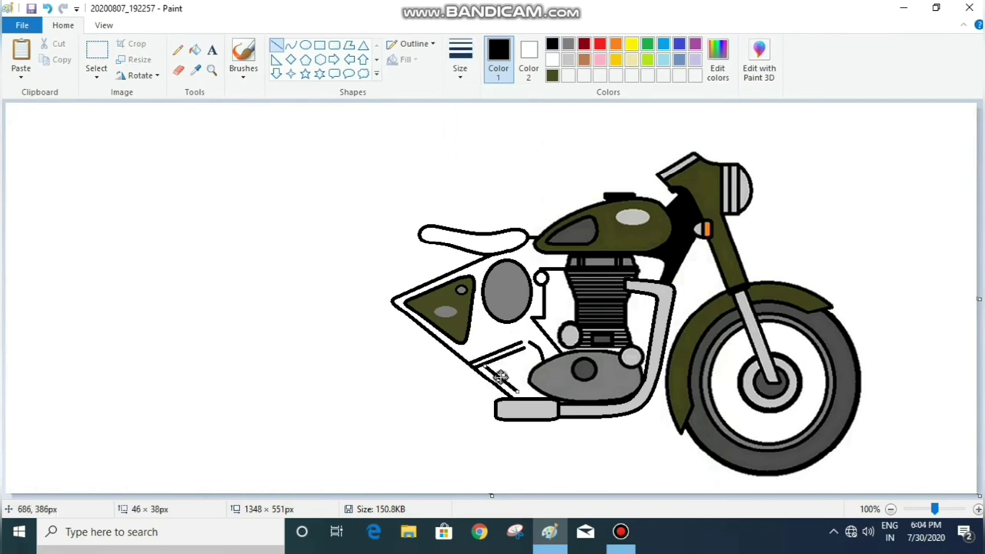
left_click(290, 46)
mouse_move(521, 343)
left_mouse_down()
mouse_move(521, 408)
mouse_move(531, 387)
mouse_move(515, 390)
mouse_move(531, 344)
left_mouse_up()
left_click(243, 62)
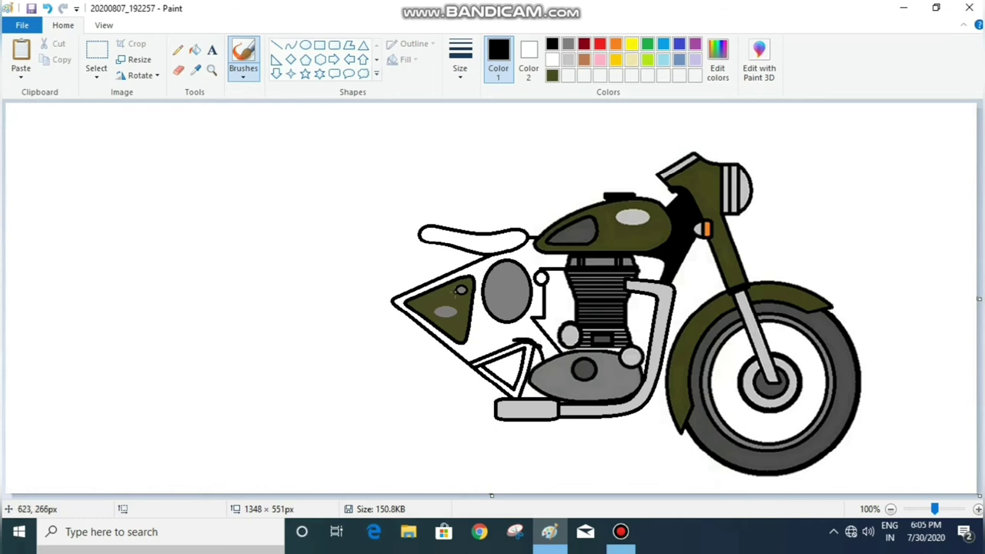
Step: Colour the frame black with a solid dark gray ellipse in its middle, and fill the seat dark gray
left_click(306, 45)
left_click(407, 59)
left_click(406, 95)
left_click(528, 57)
left_click(568, 44)
mouse_move(478, 255)
left_mouse_down()
mouse_move(530, 328)
mouse_move(538, 316)
mouse_move(504, 299)
left_mouse_up()
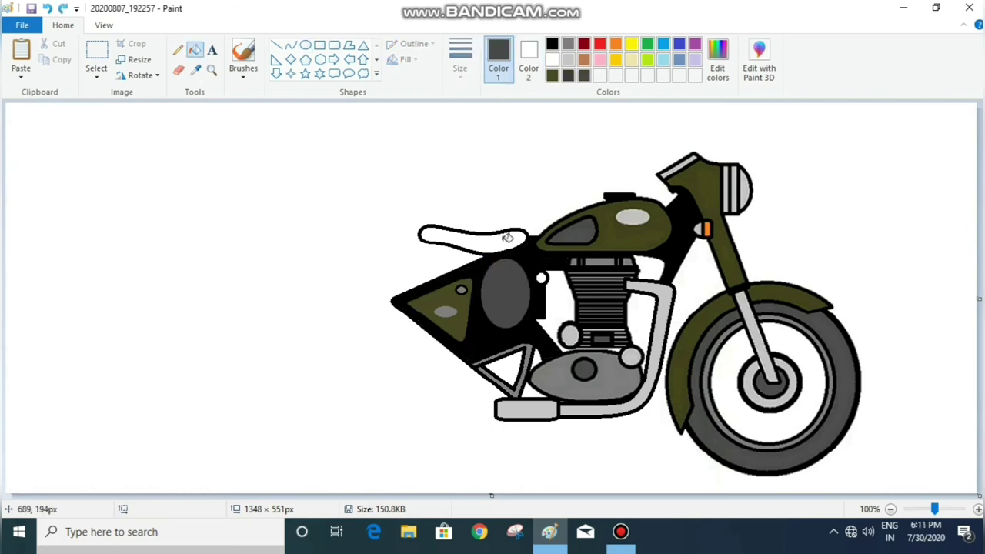
left_click(507, 238)
Step: Draw a thick black circle, fit it over the front wheel for size, and move it to the rear wheel position
left_click(305, 45)
left_click(552, 44)
left_click_drag(264, 187, 408, 334)
left_click_drag(336, 261, 787, 385)
left_click(461, 58)
left_click(473, 189)
left_click_drag(714, 316, 678, 291)
left_click_drag(678, 380, 677, 382)
left_click_drag(768, 454, 768, 473)
left_click_drag(781, 390, 286, 346)
Step: Using the gridlines, match the circle to the front wheel at about 264 × 269 px and place it as the rear wheel
left_click(103, 25)
left_click(111, 59)
left_click_drag(228, 377, 704, 423)
left_click_drag(856, 291, 864, 286)
left_click_drag(767, 371, 388, 368)
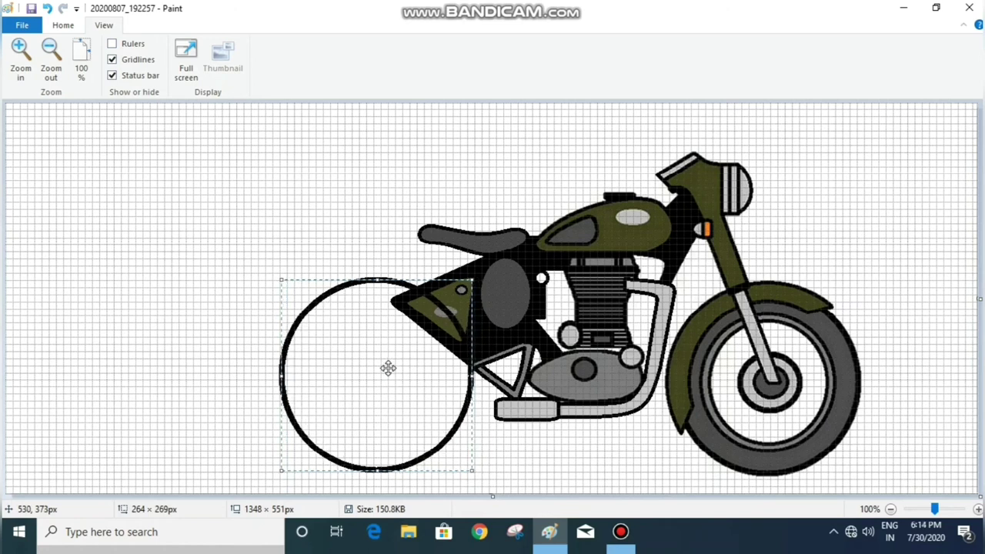
left_click_drag(388, 368, 390, 370)
left_click(583, 467)
key("ctrl+g")
key("alt+h")
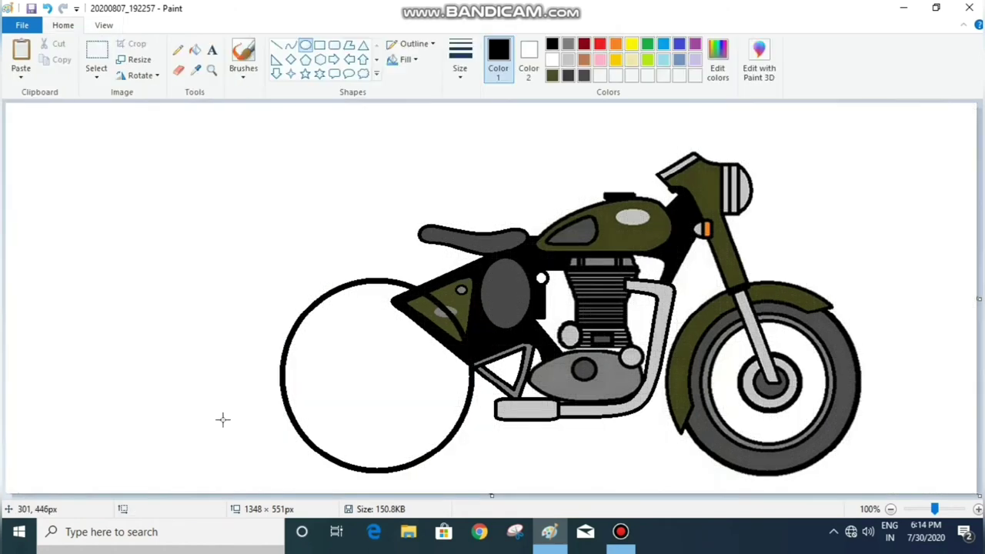
Step: Cover the wheel outline that crosses the triangular side panel with olive green lines
left_click(552, 75)
left_click(276, 44)
mouse_move(416, 301)
left_mouse_down()
mouse_move(452, 289)
mouse_move(436, 308)
mouse_move(454, 318)
left_mouse_up()
scroll(509, 298, "up", 7)
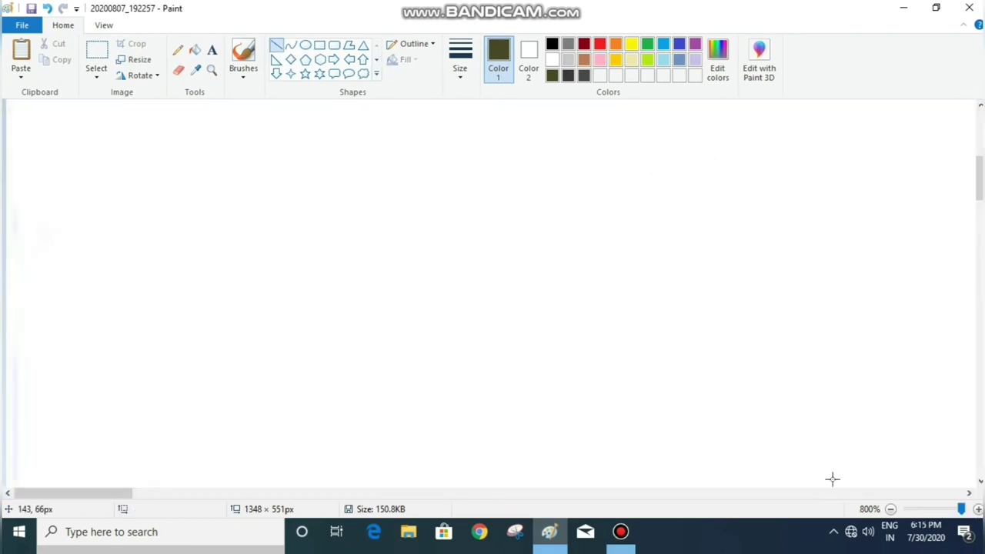
scroll(417, 224, "down", 7)
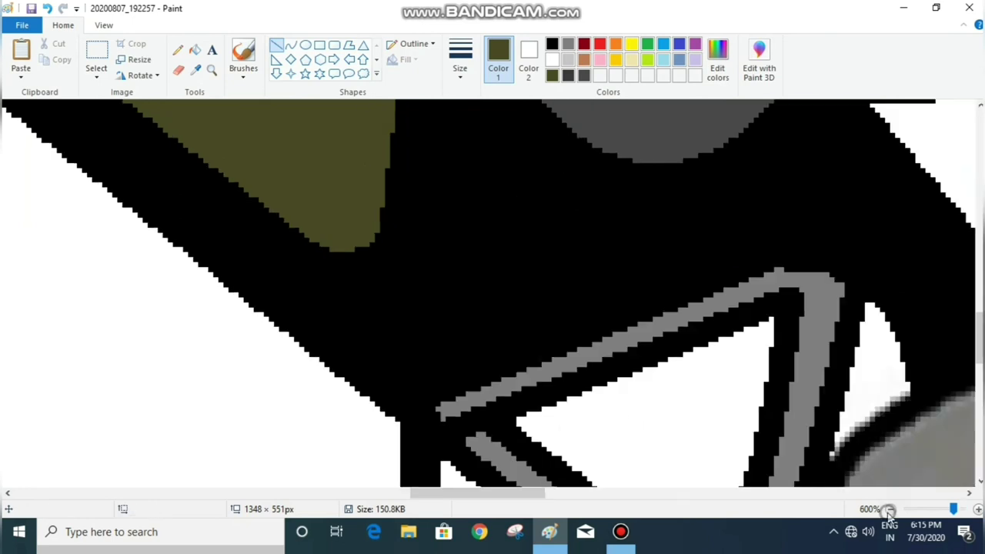
Step: Draw a solid light gray ellipse in the middle of the olive side panel, and turn shape fill off
left_click(306, 45)
left_click(404, 59)
left_click(422, 95)
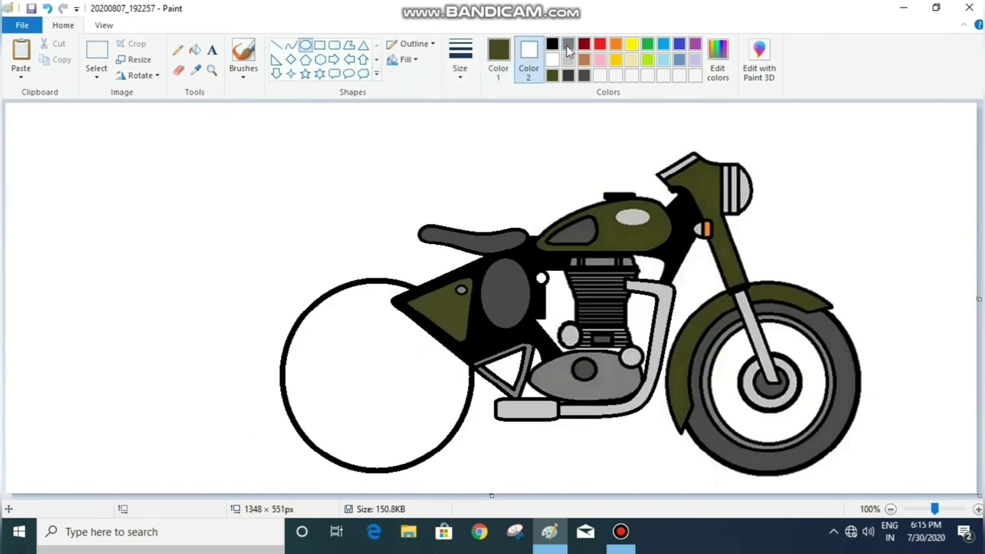
left_click(568, 59)
left_click_drag(431, 306, 463, 319)
left_click(405, 59)
left_click(423, 81)
Step: Draw two concentric black rim circles inside the rear wheel, matching those of the front wheel
left_click(551, 44)
left_click_drag(238, 264, 385, 409)
mouse_move(308, 374)
left_mouse_down()
mouse_move(347, 382)
mouse_move(391, 349)
mouse_move(776, 348)
left_mouse_up()
key("ctrl+z")
key("ctrl+z")
key("ctrl+z")
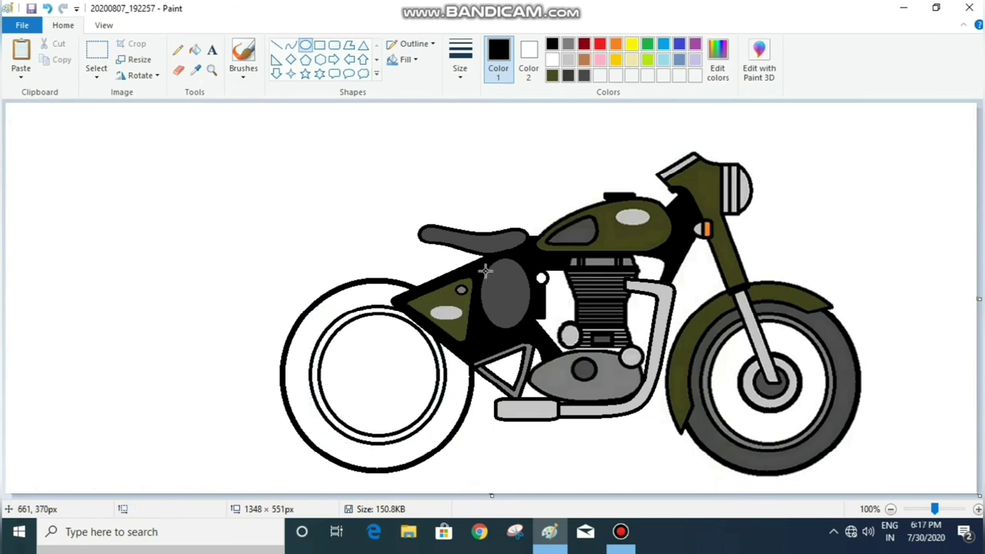
Step: Fill the rear wheel's narrow rim ring gray and its tire dark gray
left_click(194, 50)
left_click(568, 44)
left_click(450, 355)
left_click(442, 355)
key("ctrl+z")
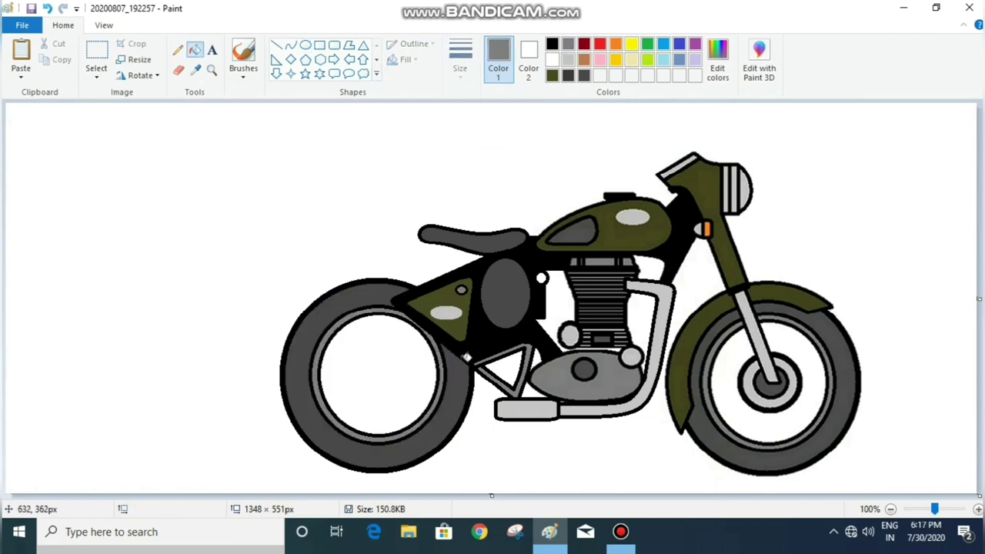
Step: Draw a brown circle of about 300 × 306 px around the rear wheel as the fender's outer edge
left_click(584, 60)
left_click(305, 45)
left_click_drag(268, 269, 488, 479)
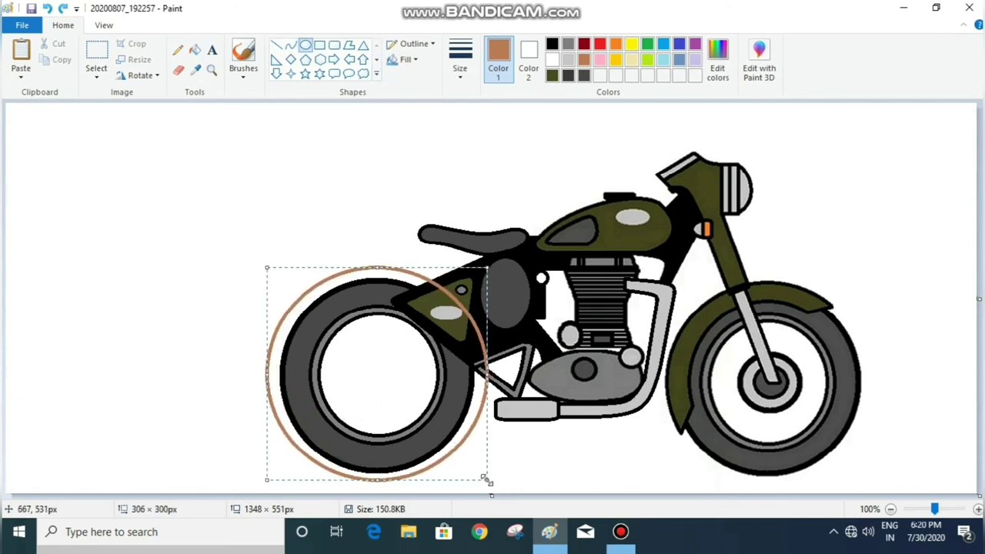
left_click_drag(266, 376, 269, 376)
left_click_drag(488, 485, 485, 484)
left_click_drag(431, 439, 430, 439)
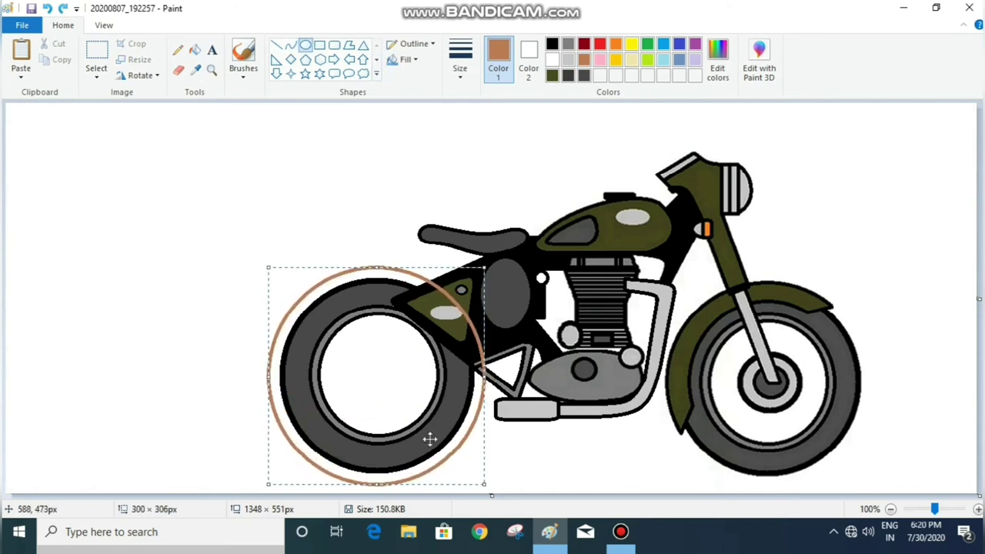
Step: Draw a second brown circle of about 234 × 242 px inside the rear tire as the fender's inner edge
left_click_drag(146, 223, 285, 374)
left_click_drag(175, 267, 321, 334)
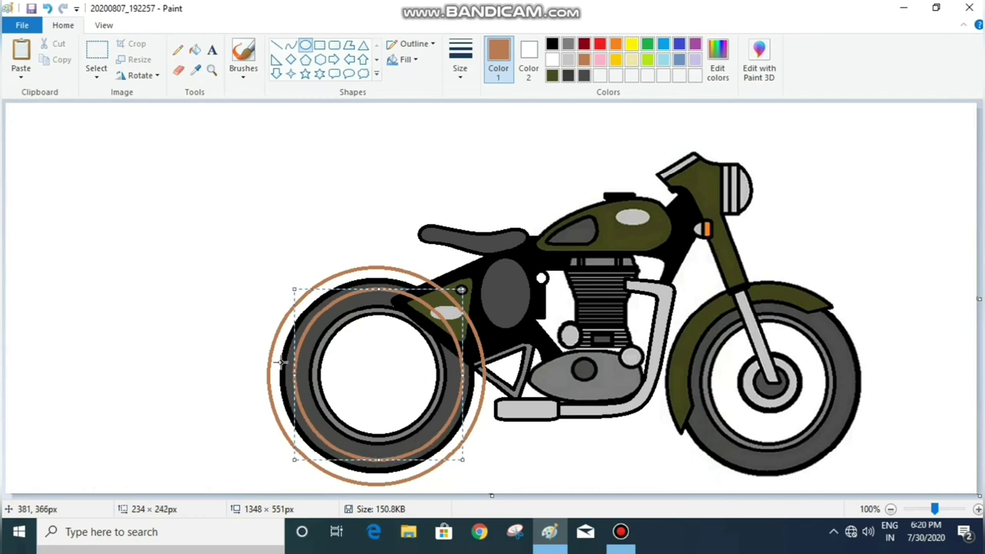
left_click_drag(462, 380, 466, 380)
left_click(536, 448)
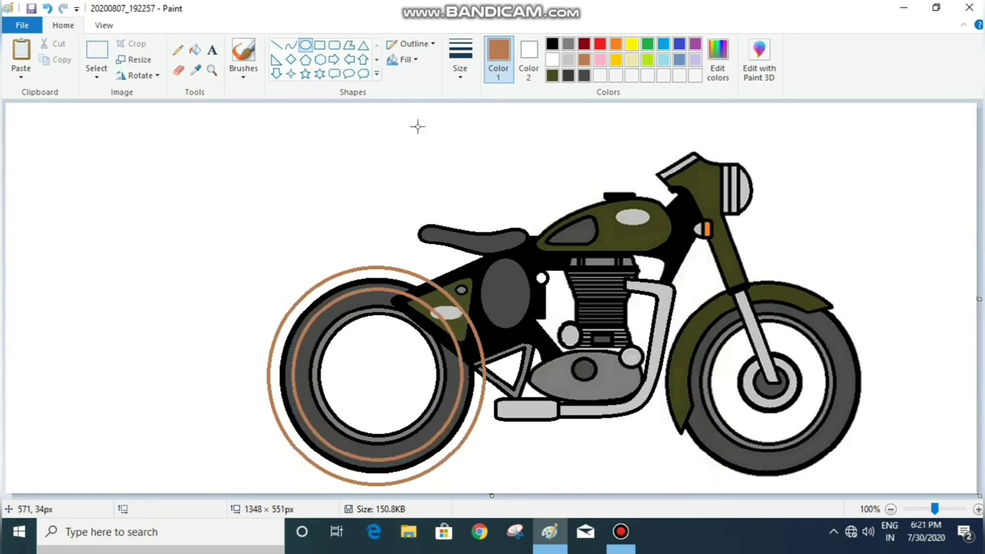
Step: Remove the lower part of the inner brown circle by erasing and drawing over it in the tire's dark gray
left_click(528, 58)
left_click(584, 74)
left_click(179, 69)
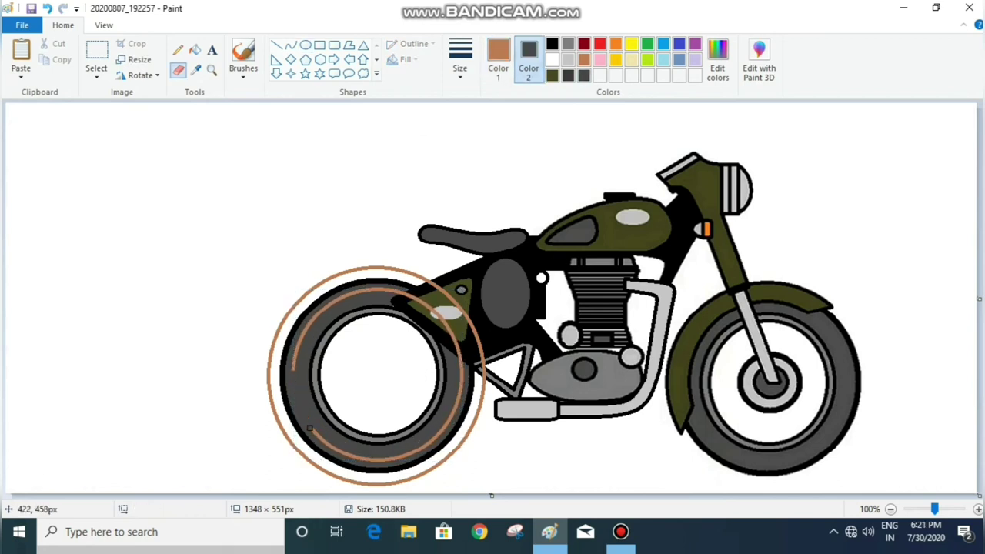
left_click(276, 45)
left_click(498, 58)
left_click(584, 74)
mouse_move(444, 341)
left_mouse_down()
mouse_move(473, 364)
mouse_move(458, 360)
left_mouse_up()
left_click(503, 336)
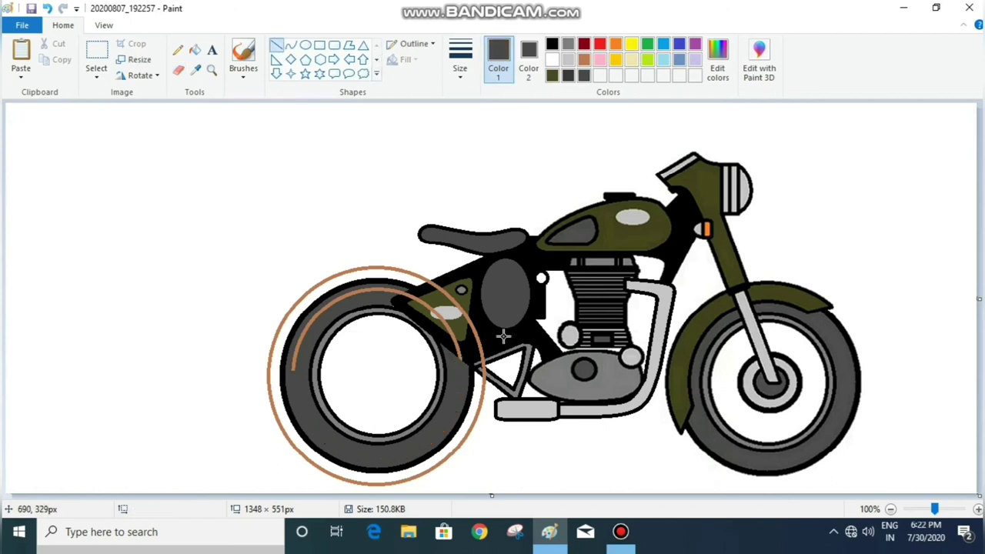
Step: Erase the lower half of the outer brown circle in white and cover its remnant beside the bracket with a white line
left_click(179, 72)
left_click_drag(481, 416, 381, 483)
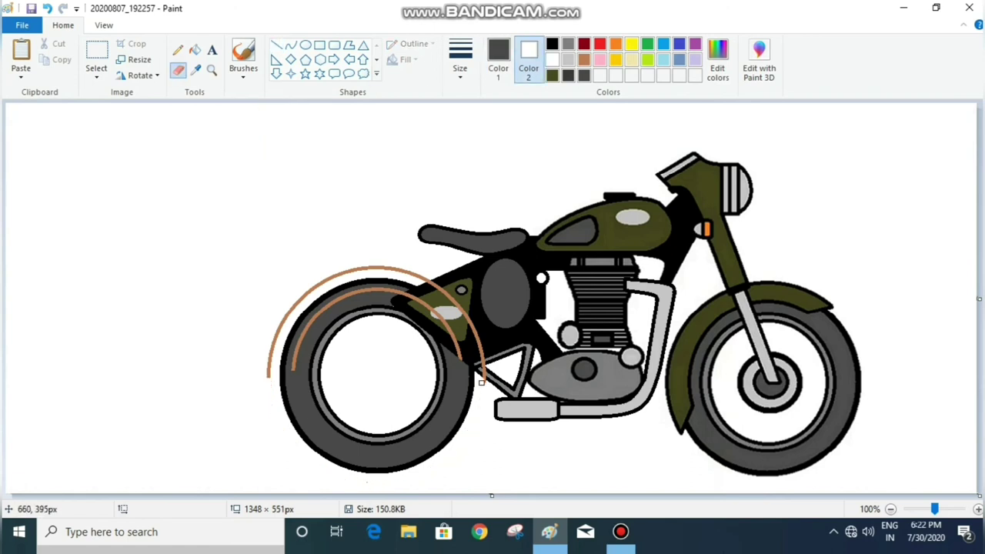
left_click(276, 45)
left_click(498, 58)
left_click(552, 59)
left_click_drag(479, 364, 501, 385)
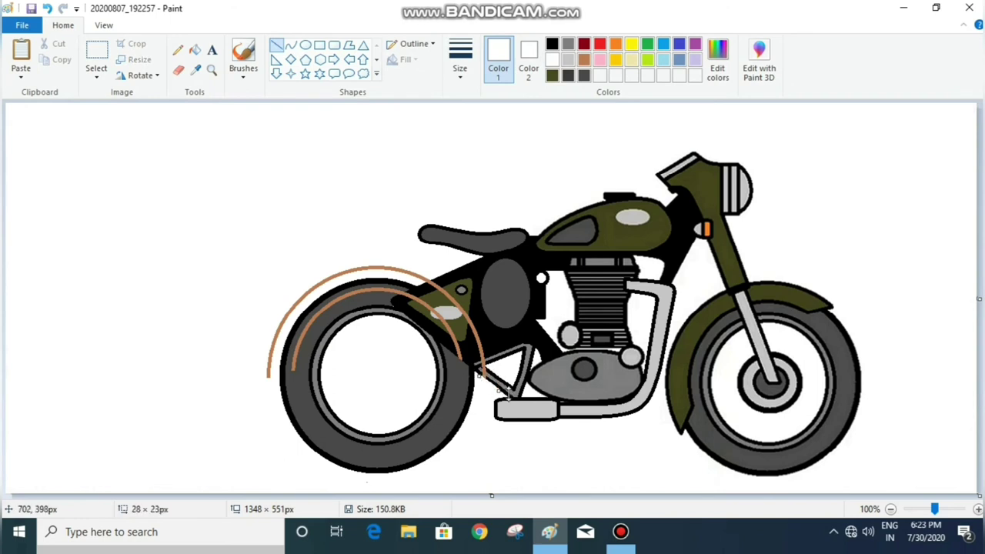
Step: Redraw the bracket's lower edge with a black line of about 61 × 50 px over the brown arc's end
left_click(552, 45)
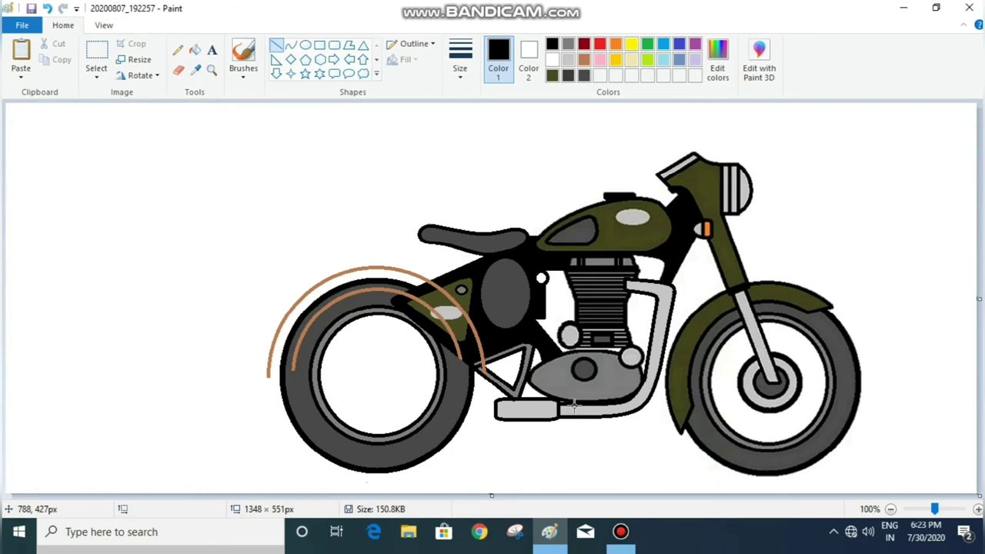
mouse_move(472, 365)
left_mouse_down()
mouse_move(496, 355)
mouse_move(493, 377)
mouse_move(524, 390)
left_mouse_up()
left_click(508, 367)
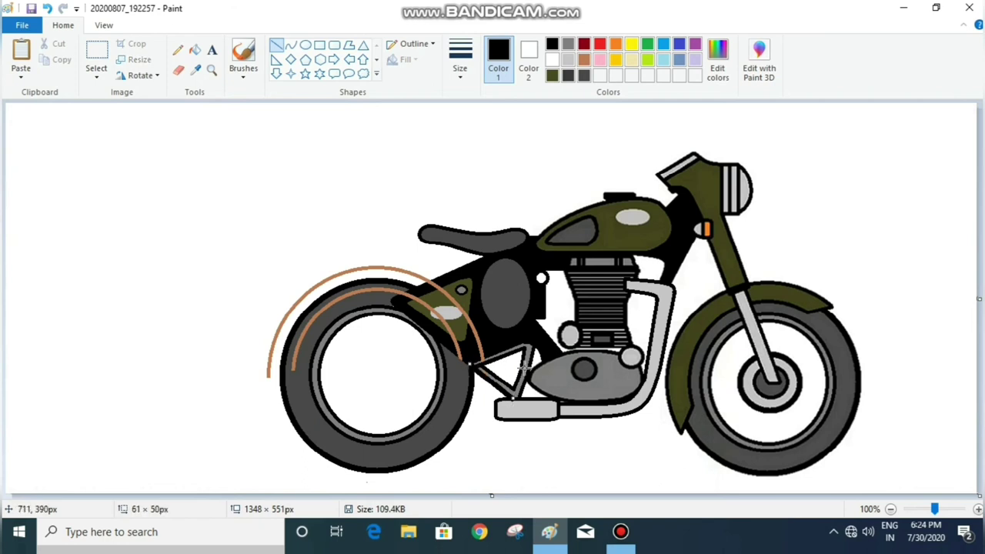
Step: Repaint the bracket's upper tube with a gray line of about 65 × 25 px and touch up its corner with the brush
left_click(568, 60)
left_click_drag(554, 433, 527, 401)
left_click(534, 455)
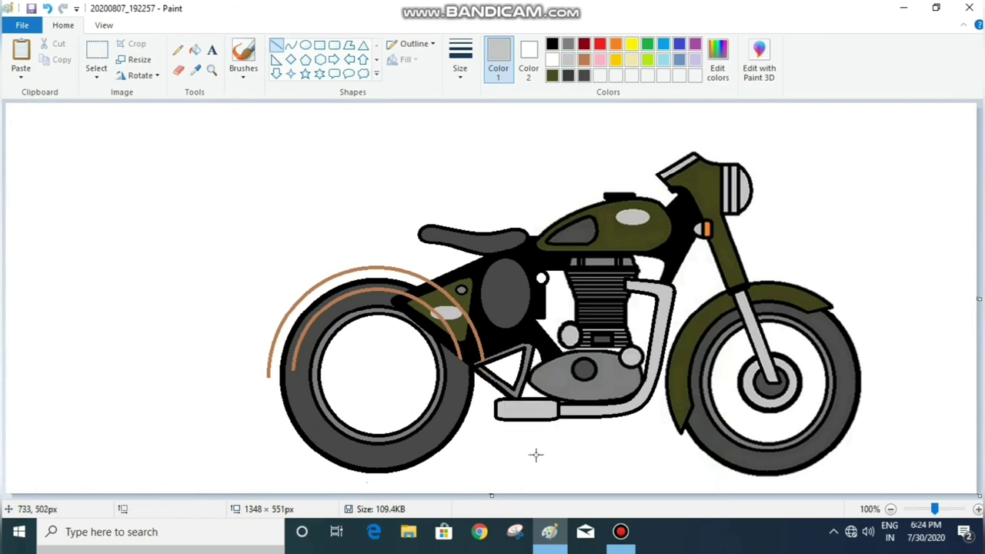
left_click(570, 46)
left_click_drag(477, 368, 526, 343)
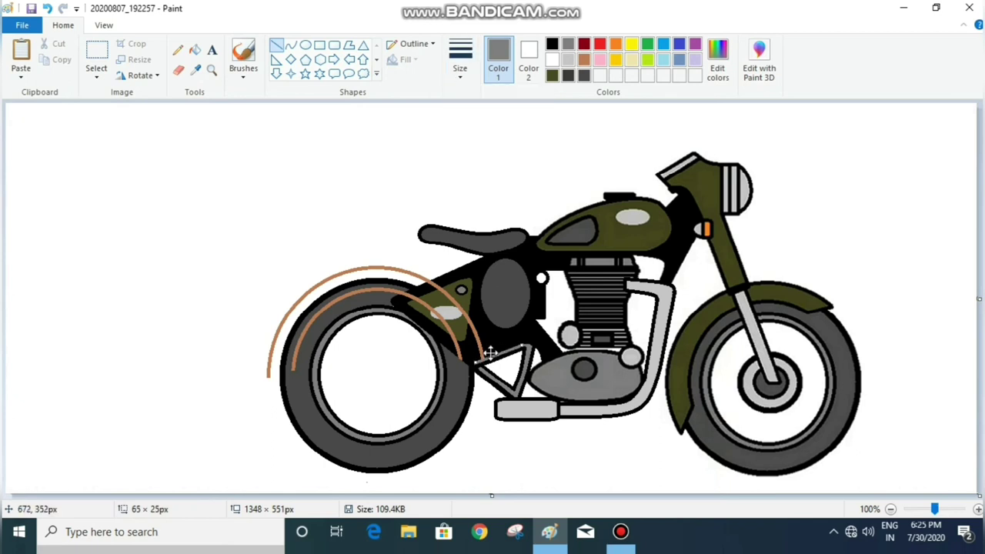
scroll(531, 347, "up", 6)
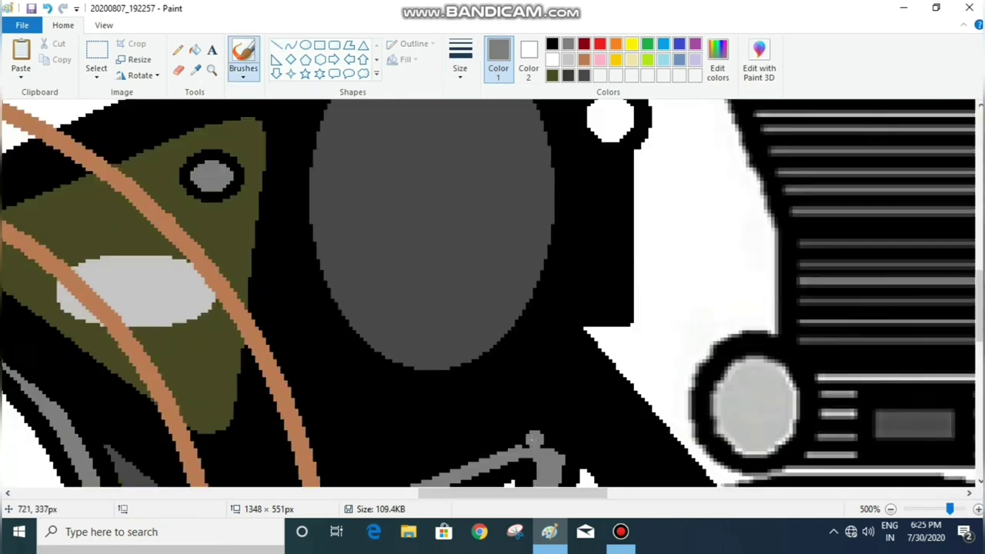
scroll(531, 346, "down", 6)
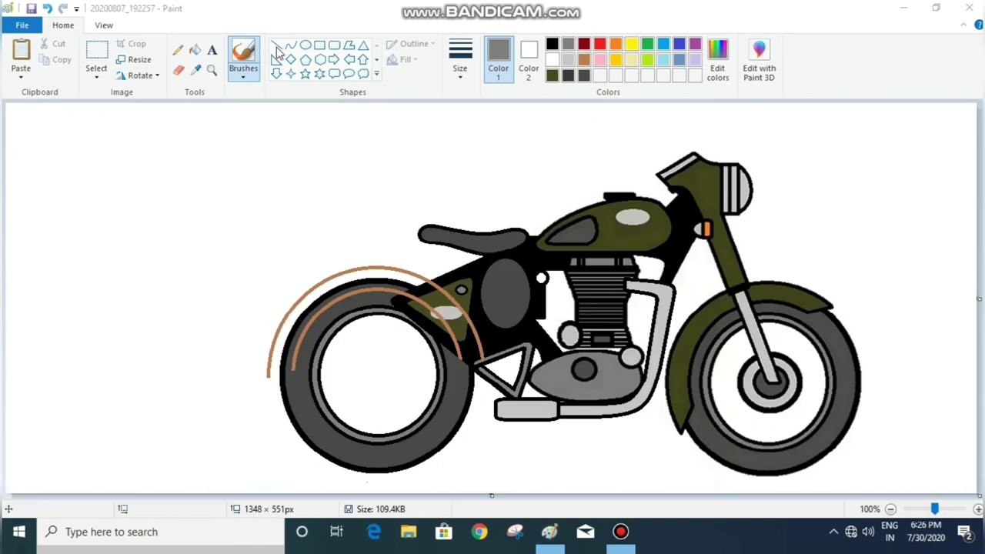
Step: Cover the brown arcs where they cross the black frame below the side panel with thick black lines
left_click(552, 44)
left_click(276, 45)
left_click(460, 58)
mouse_move(471, 299)
left_mouse_down()
mouse_move(477, 334)
mouse_move(539, 332)
left_mouse_up()
left_click(479, 188)
left_click(500, 334)
left_click(535, 341)
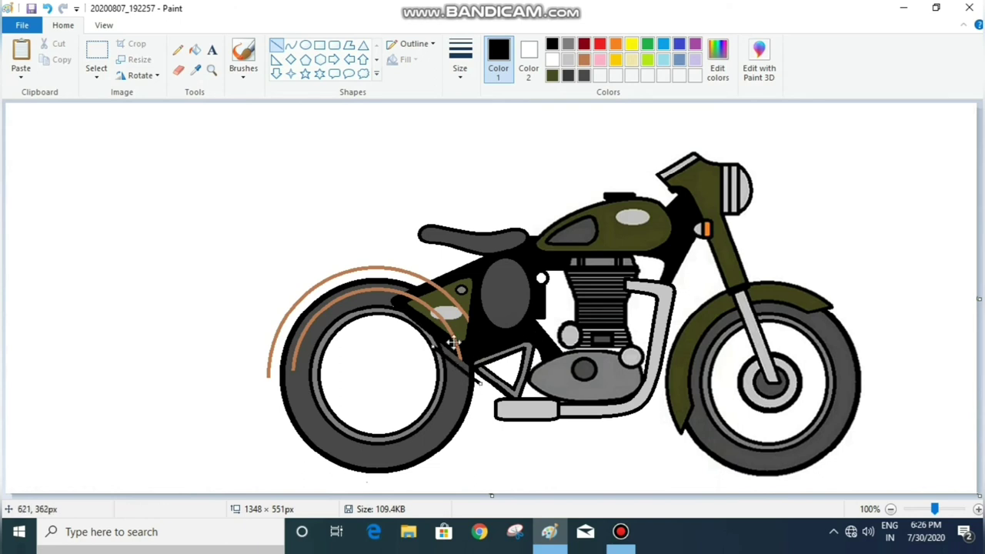
left_click_drag(468, 377, 463, 347)
left_click(372, 350)
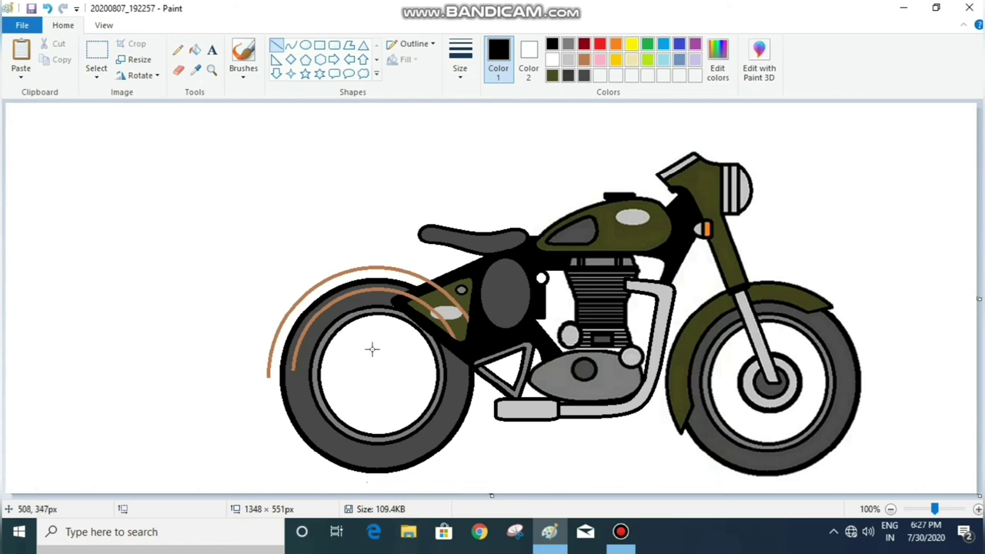
Step: Cover the brown arcs and the light gray ellipse on the side panel with olive green lines and brush strokes
left_click(551, 74)
mouse_move(420, 290)
left_mouse_down()
mouse_move(461, 271)
mouse_move(473, 329)
left_mouse_up()
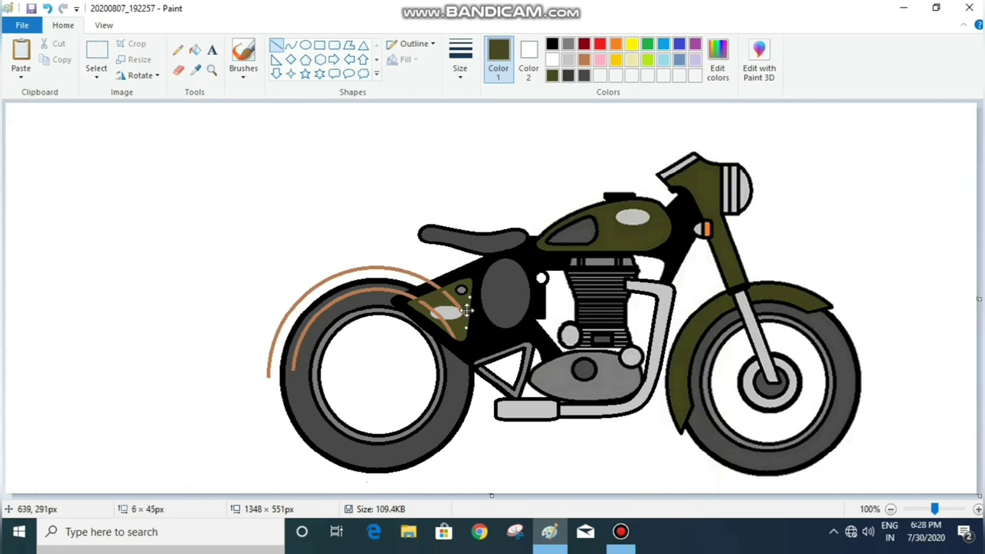
left_click(243, 58)
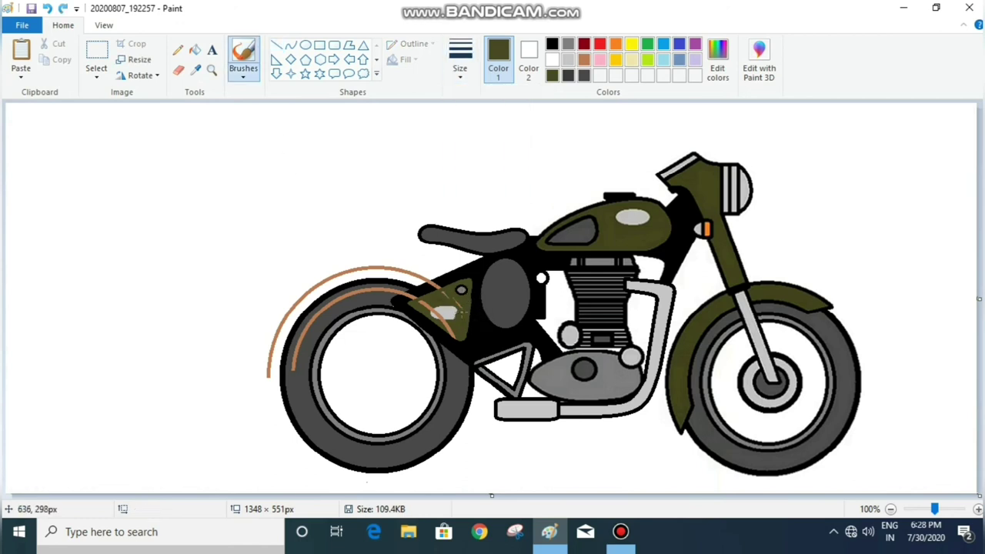
left_click(978, 510)
left_click(979, 510)
left_click(978, 509)
left_click(978, 509)
left_click(978, 509)
left_click(978, 509)
scroll(493, 293, "down", 3)
left_click(195, 50)
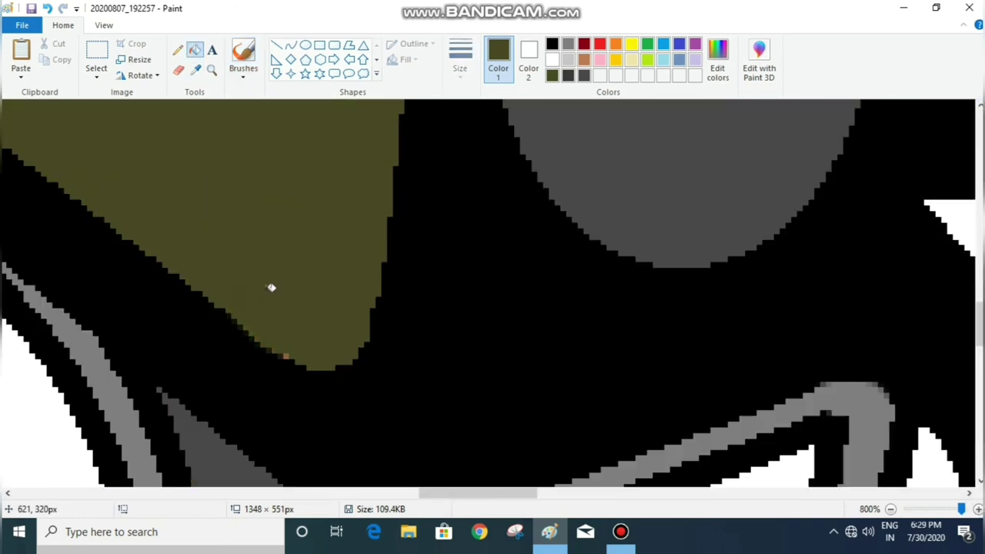
Step: Close the rear end of the two brown arcs with a short brown line to complete the fender outline
scroll(273, 339, "down", 5)
key("ctrl+z")
key("ctrl+z")
key("ctrl+z")
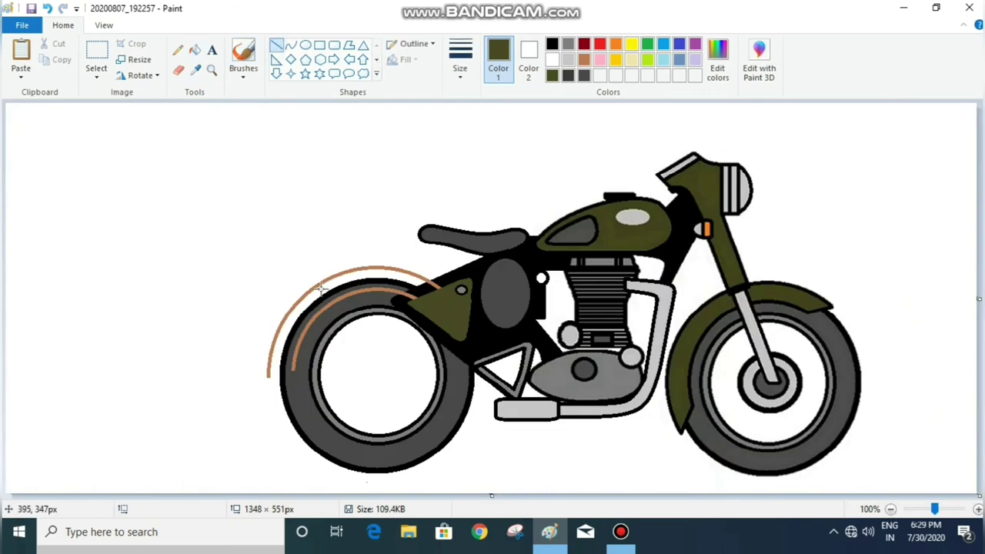
left_click_drag(286, 371, 295, 370)
Step: Fill the rear fender dark gray and recolour its brown outline black
left_click(194, 50)
left_click(584, 75)
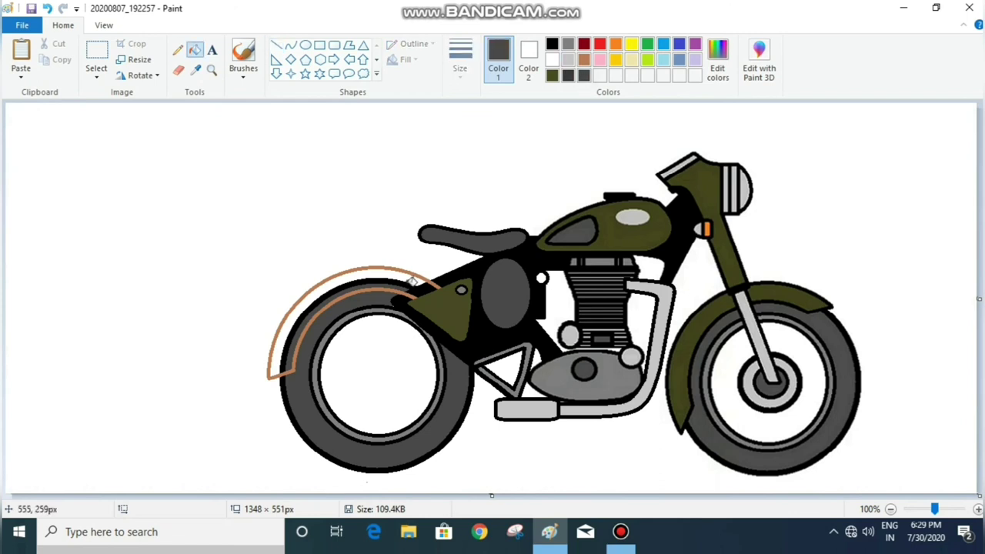
left_click(418, 277)
left_click(552, 43)
left_click(273, 373)
Step: Redraw the frame's upper edge in black over the fender, and fill the rear fender olive green
left_click(277, 44)
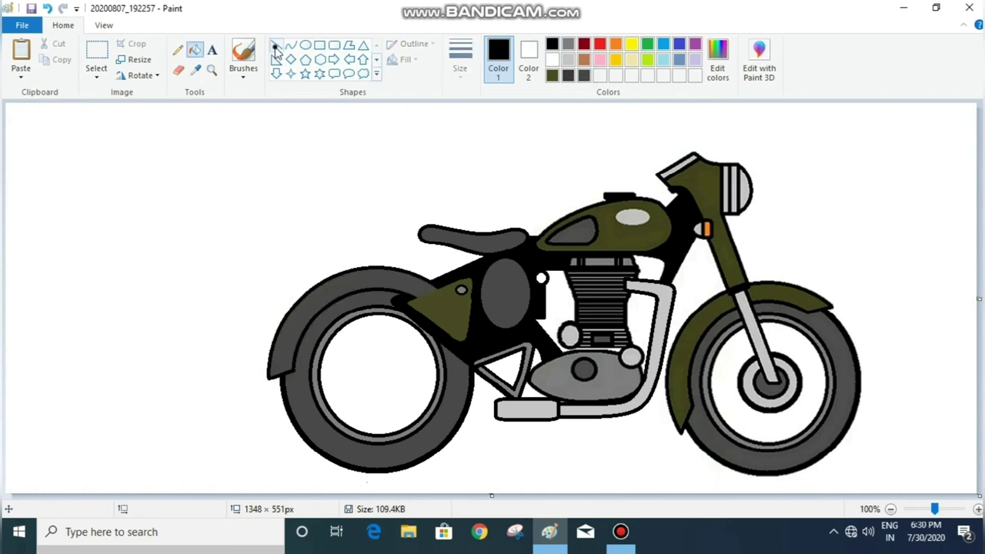
left_click_drag(457, 273, 396, 297)
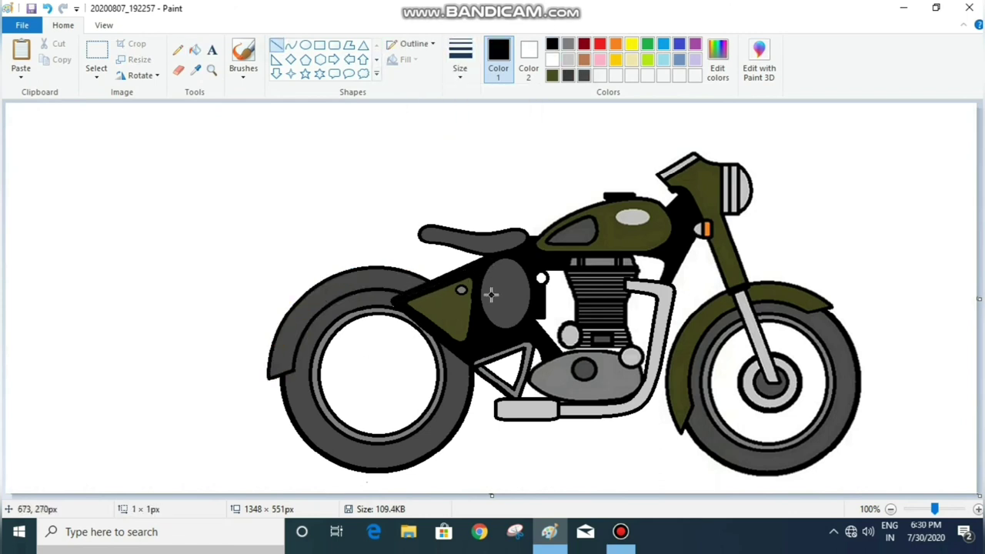
left_click(195, 50)
left_click(552, 75)
left_click(392, 272)
Step: Outline the tail light and its mounting bracket behind the rear fender with black straight lines
left_click(552, 43)
left_click(276, 44)
left_click_drag(293, 308, 243, 309)
mouse_move(254, 304)
left_mouse_down()
mouse_move(255, 357)
mouse_move(275, 360)
left_mouse_up()
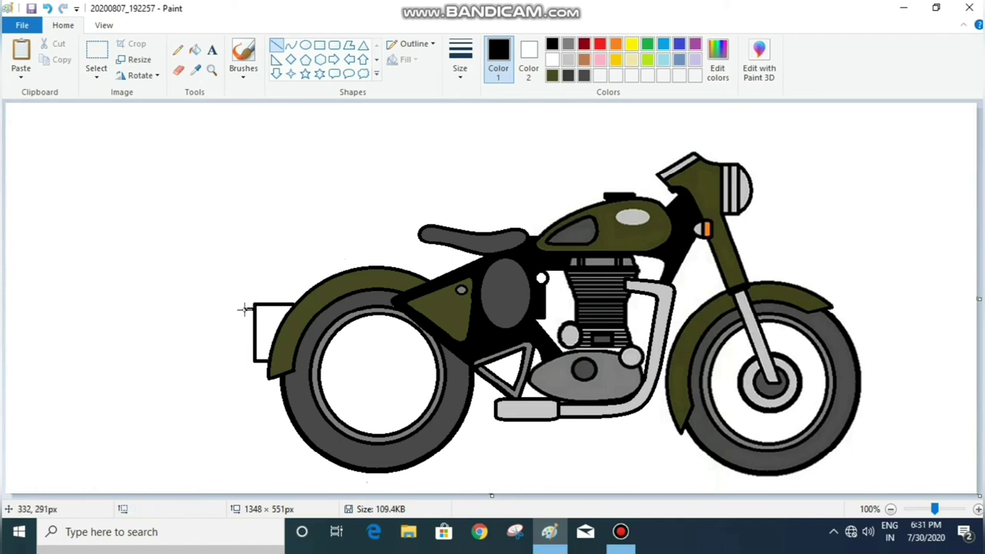
Step: Draw an ellipse on the tail light bracket and reduce it to a half-round, black-outlined indicator
left_click(305, 43)
mouse_move(248, 311)
left_mouse_down()
mouse_move(284, 321)
mouse_move(253, 322)
left_mouse_up()
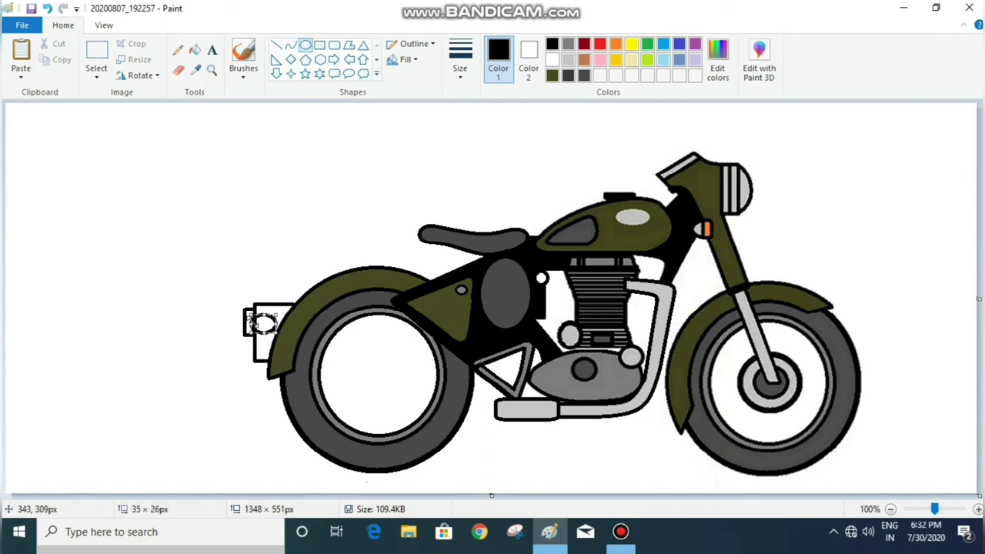
left_click(583, 59)
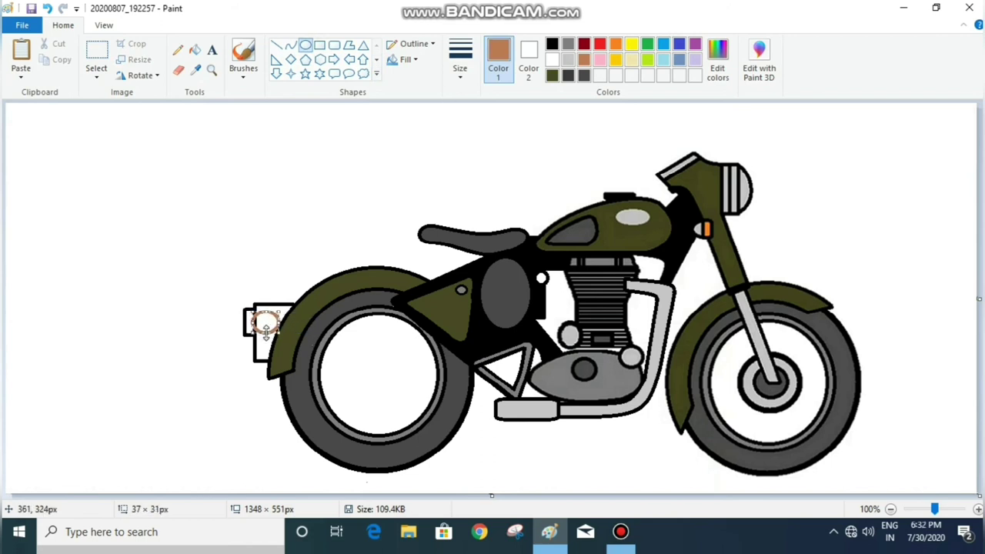
left_click(179, 69)
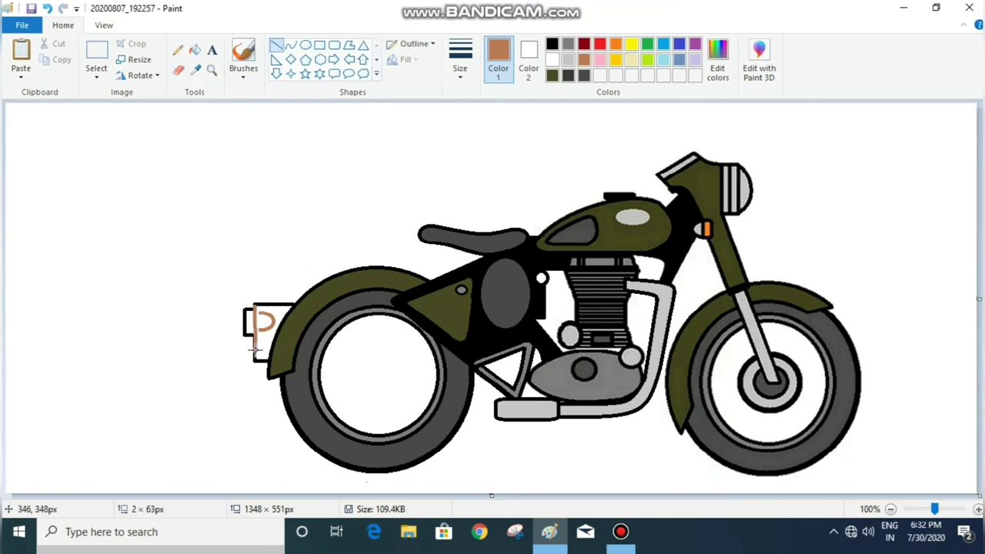
key("ctrl+z")
left_click(195, 50)
left_click(277, 47)
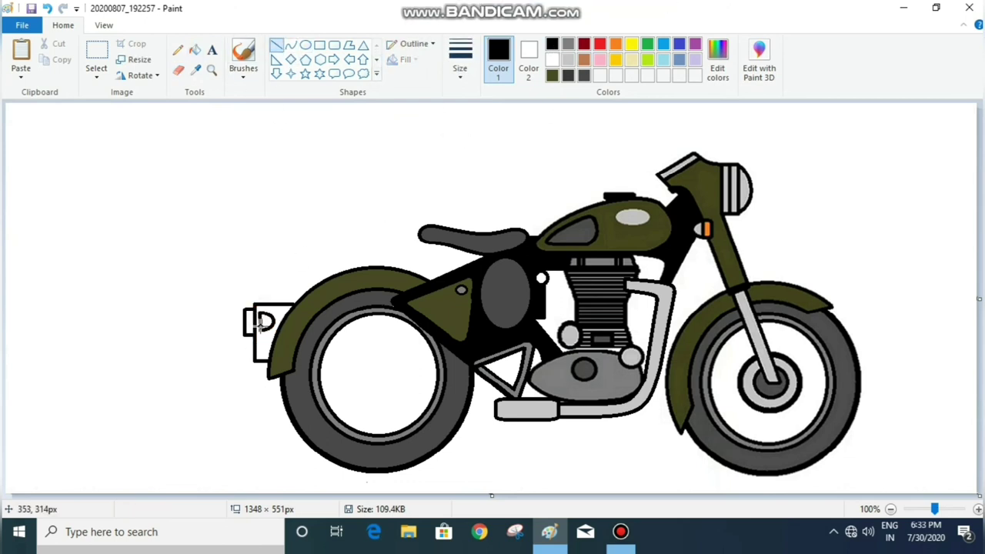
Step: Fill the bracket dark gray, the tail light red, and the indicator orange and light gray
left_click(194, 50)
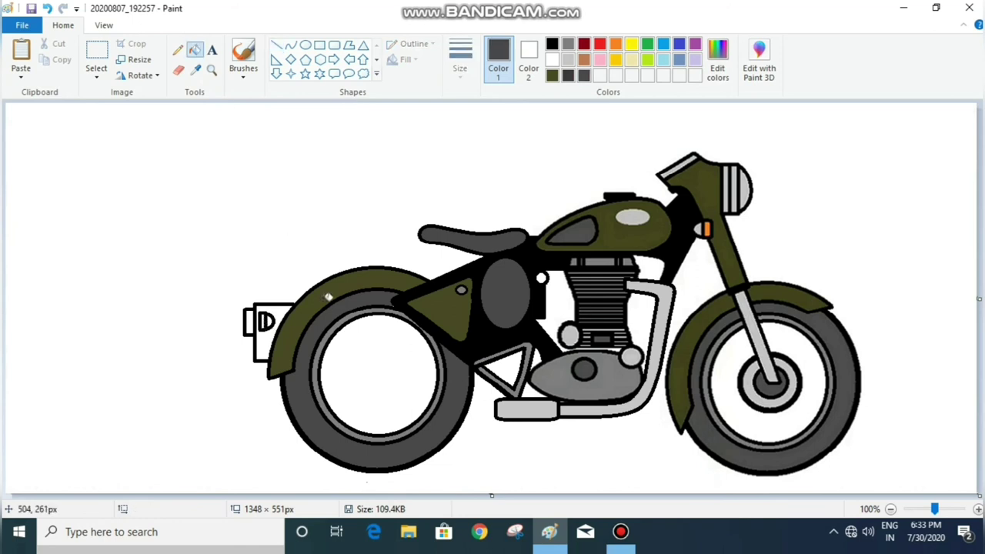
left_click(601, 48)
left_click(616, 50)
left_click(568, 60)
Step: Outline the rear wheel's rim with a black circle and draw a small hub circle at the wheel's centre
left_click(306, 45)
left_click(461, 58)
left_click_drag(286, 301, 451, 460)
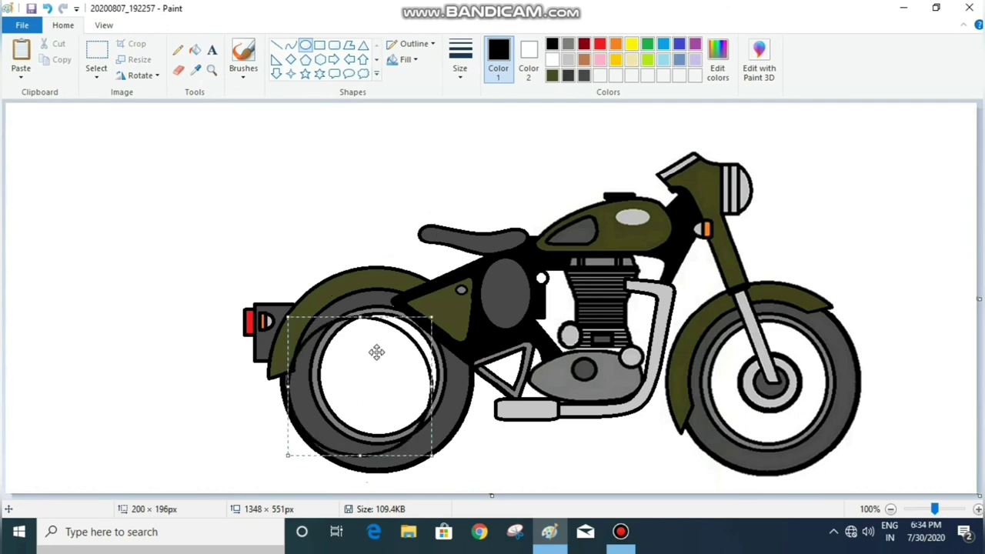
left_click_drag(324, 374, 314, 370)
left_click(341, 231)
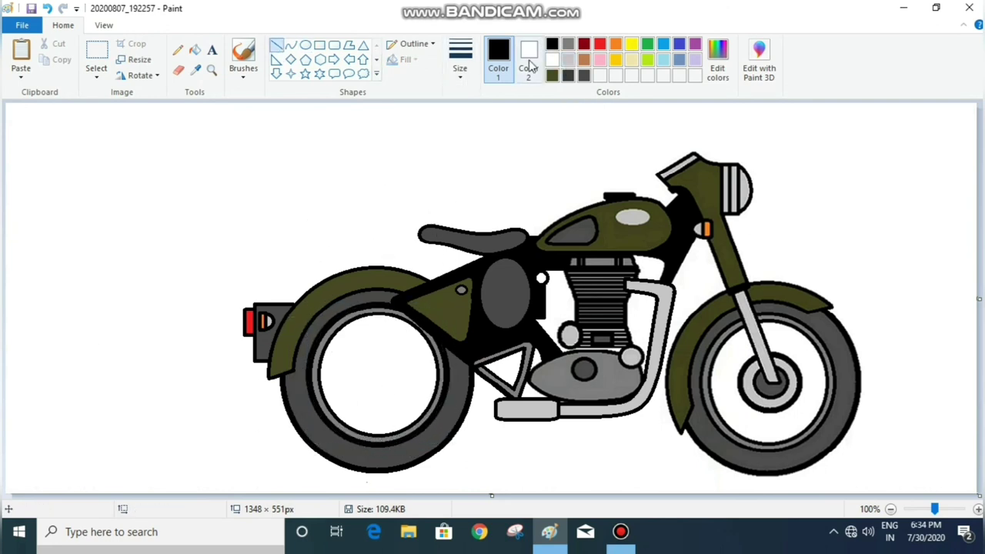
left_click_drag(352, 344, 407, 400)
left_click(320, 201)
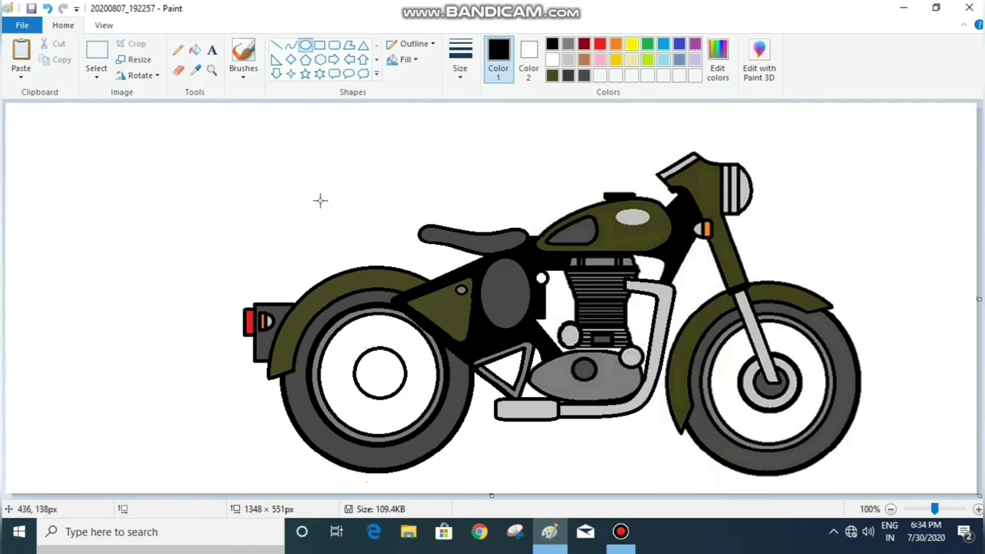
Step: Outline the swingarm above the rear hub with a black horizontal line and a curved rear end
left_click(277, 46)
left_click_drag(367, 345, 485, 345)
mouse_move(407, 344)
left_mouse_down()
mouse_move(389, 341)
mouse_move(425, 341)
left_mouse_up()
left_click(291, 47)
left_click_drag(339, 367, 355, 344)
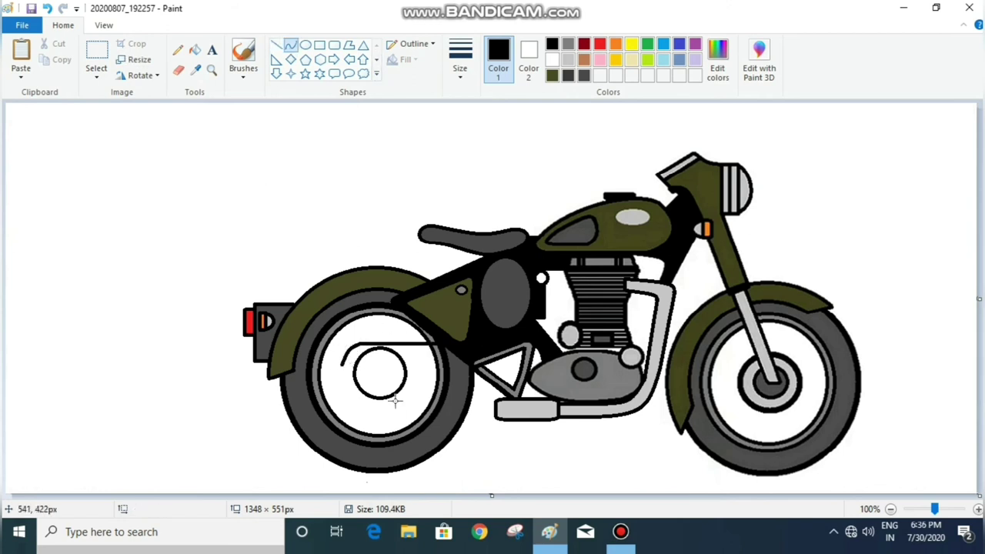
Step: Thicken the rear hub's black ring, close the swingarm outline and fill the swingarm black
left_click(460, 57)
left_click(494, 181)
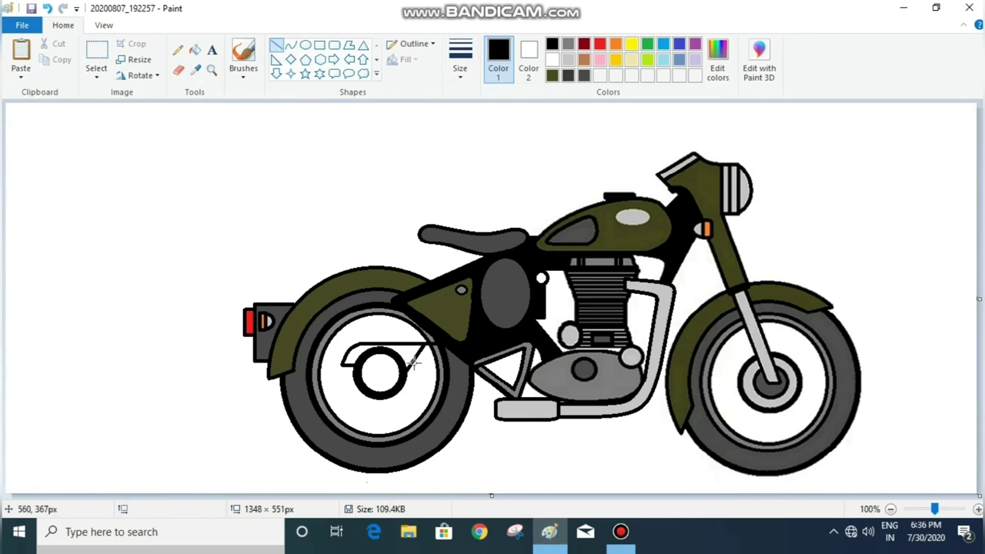
left_click(194, 50)
left_click(409, 348)
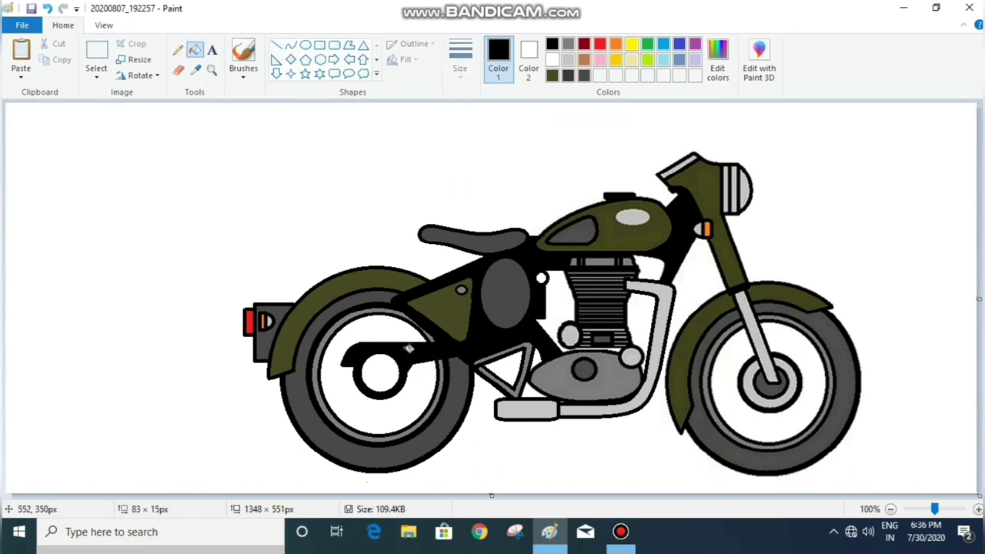
Step: Draw the muffler and its narrow tailpipe as light gray rounded rectangles with black outlines, extending rearward from the exhaust pipe
left_click(320, 46)
left_click(334, 46)
left_click(528, 59)
left_click(568, 59)
left_click_drag(494, 399, 277, 423)
mouse_move(386, 422)
left_mouse_down()
mouse_move(377, 441)
mouse_move(377, 423)
left_mouse_up()
mouse_move(276, 408)
left_mouse_down()
mouse_move(250, 414)
mouse_move(277, 420)
left_mouse_up()
left_click(215, 380)
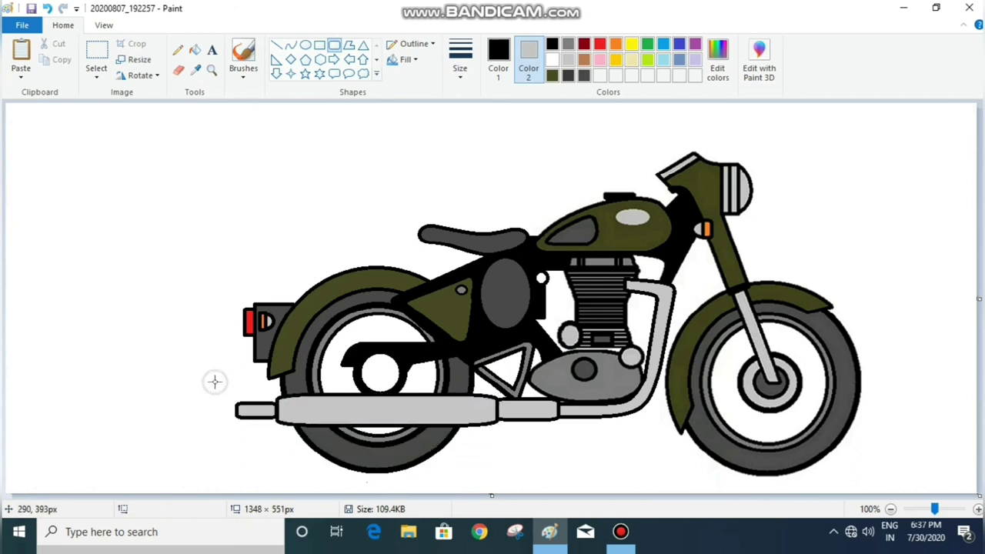
Step: Draw a black stay from the rear fender to the swingarm with a thin dark gray line along its middle
left_click(276, 45)
left_click_drag(301, 341, 350, 358)
left_click_drag(301, 337, 353, 357)
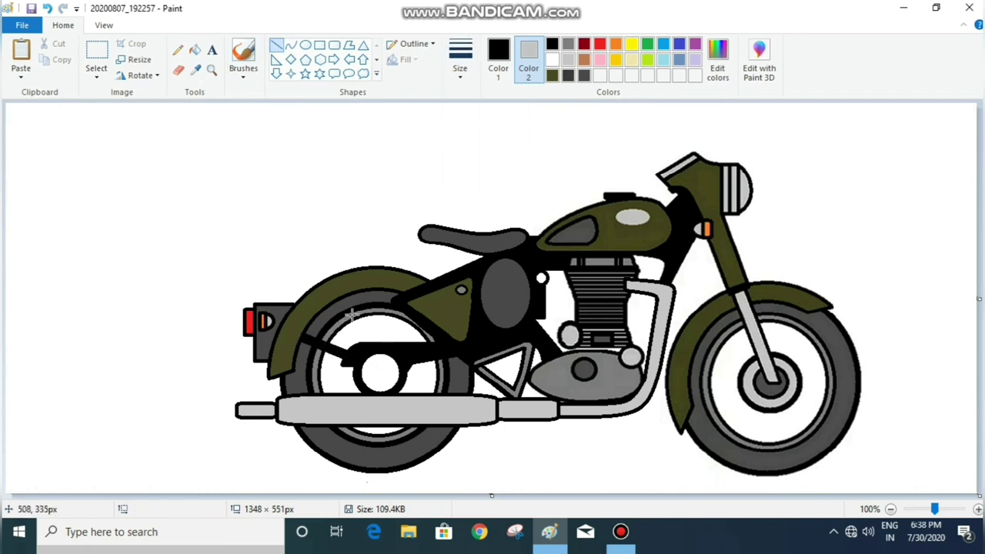
left_click(568, 74)
left_click_drag(302, 338, 351, 358)
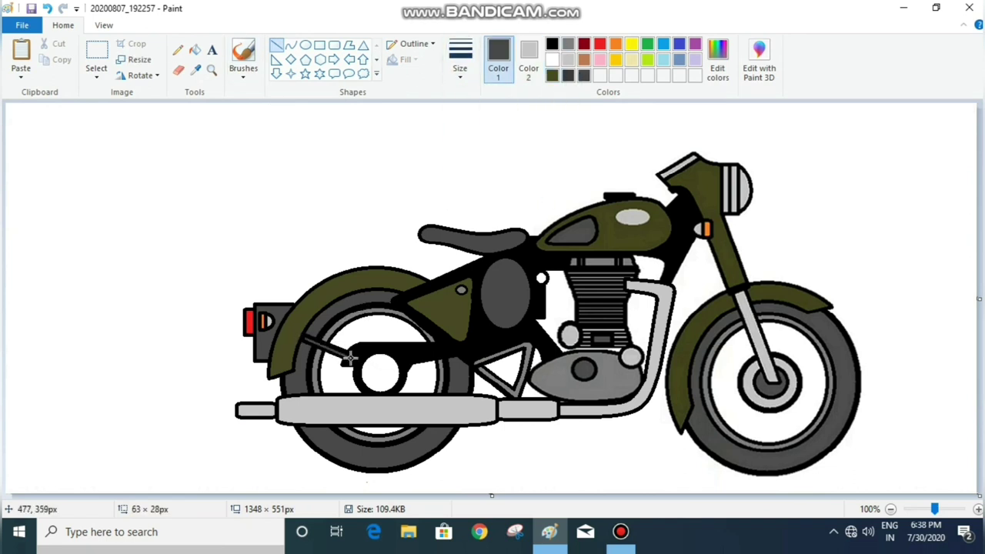
left_click(427, 351)
Step: Draw a small light gray circle with a black outline at the rear hub's centre and fill the surrounding hub dark gray
left_click(305, 45)
mouse_move(311, 190)
left_mouse_down()
mouse_move(345, 220)
mouse_move(398, 391)
mouse_move(382, 377)
mouse_move(389, 361)
left_mouse_up()
left_click(551, 43)
left_click(460, 57)
left_click(477, 112)
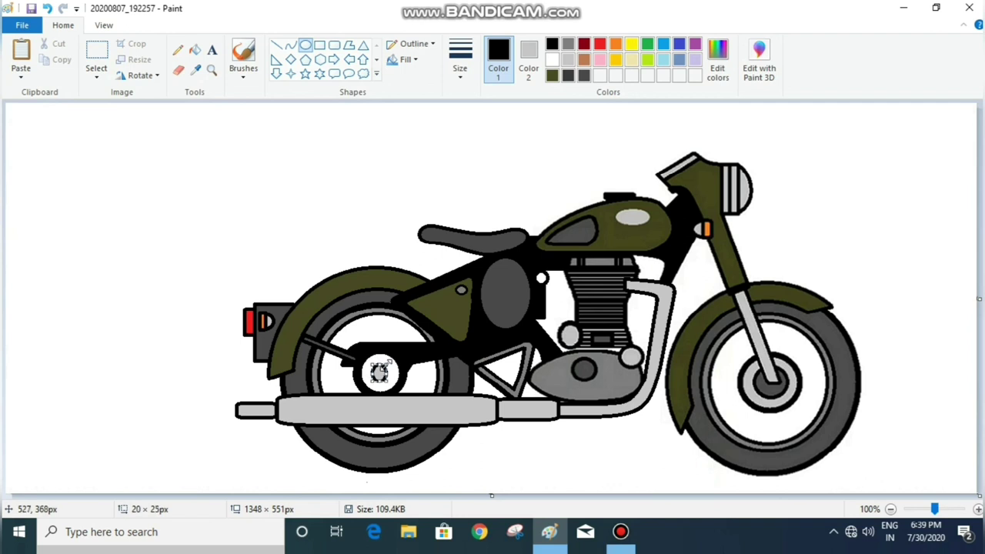
left_click(400, 354)
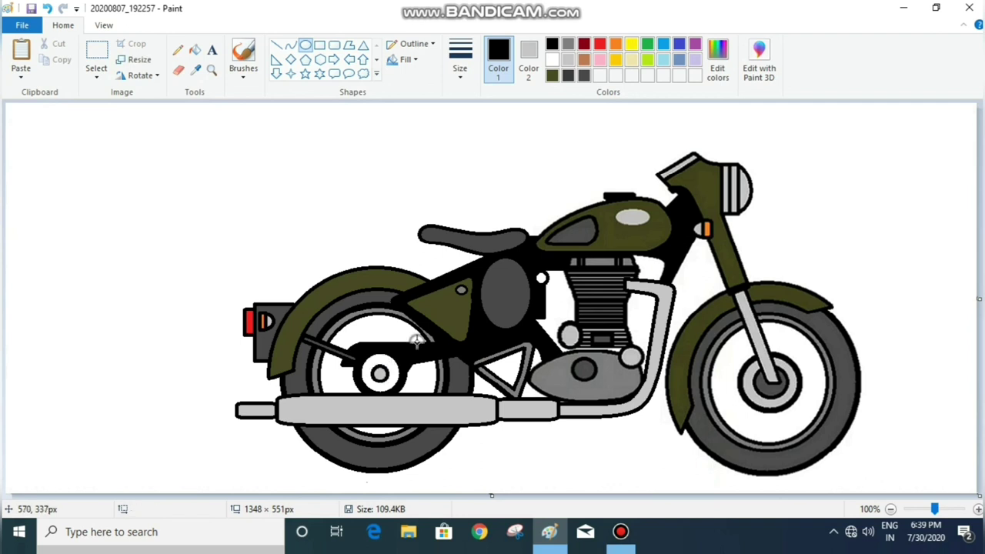
left_click(196, 50)
left_click(568, 75)
left_click(399, 361)
Step: Draw two thin parallel slanted lines from the rear fender down to the swingarm as the shock absorber's sides
left_click(276, 45)
left_click(460, 62)
left_click(477, 147)
left_click_drag(387, 287, 375, 350)
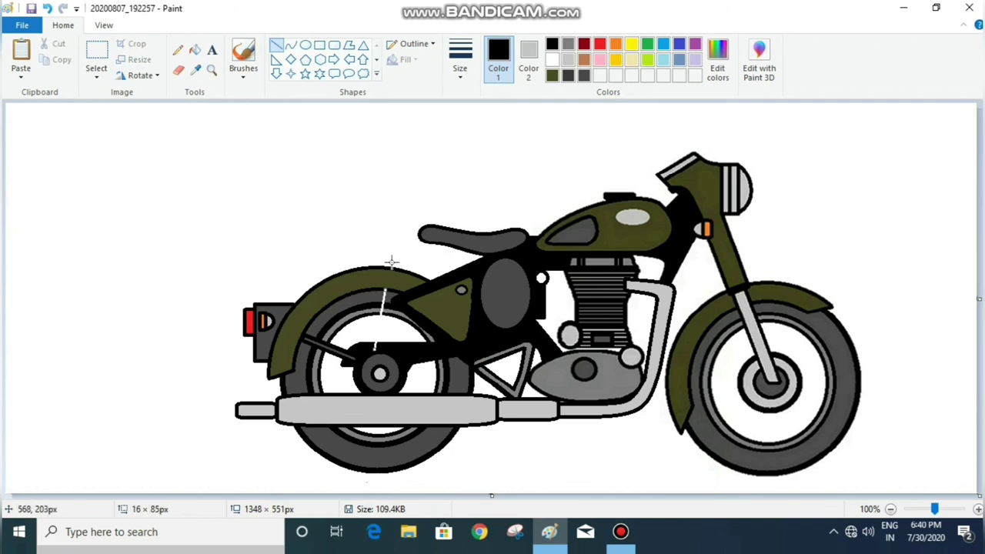
left_click_drag(401, 296, 391, 353)
left_click(460, 62)
left_click(477, 126)
left_click(334, 45)
left_click_drag(380, 279, 407, 297)
key("ctrl+z")
Step: Draw a light gray polygon cap with a black outline at the upper end of the rear shock absorber
left_click(348, 45)
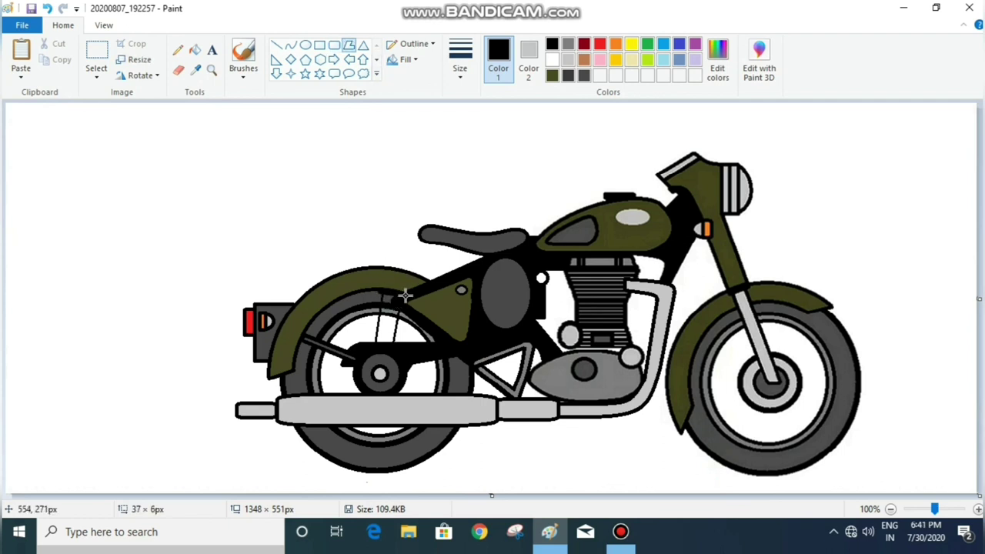
left_click(395, 286)
left_click(419, 281)
Step: Cover the area between the shock absorber's sides with white lines at the thinnest line width
left_click(277, 45)
left_click(459, 62)
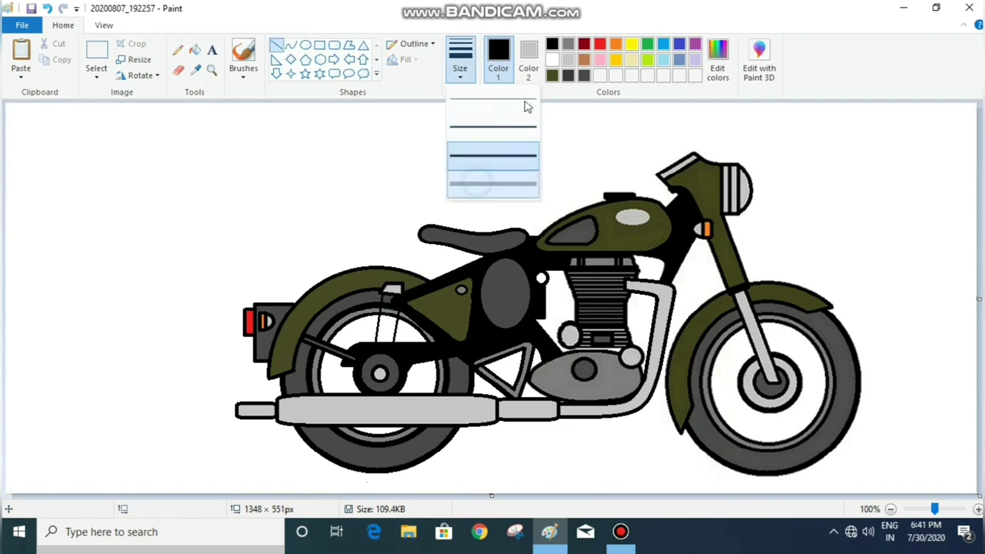
left_click(528, 100)
left_click(552, 60)
mouse_move(394, 298)
left_mouse_down()
mouse_move(390, 336)
mouse_move(386, 299)
mouse_move(395, 299)
left_mouse_up()
Step: Draw evenly spaced slanted black coil lines across the rear shock absorber from its cap down to the swingarm
left_click(552, 44)
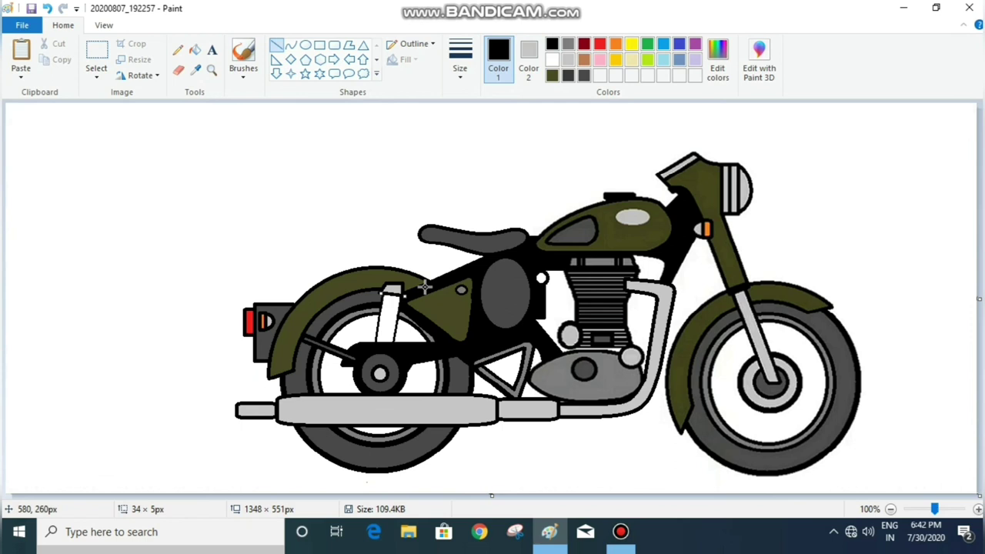
scroll(426, 287, "up", 7)
left_click_drag(452, 501, 400, 501)
left_click_drag(482, 219, 590, 233)
left_click_drag(481, 258, 608, 266)
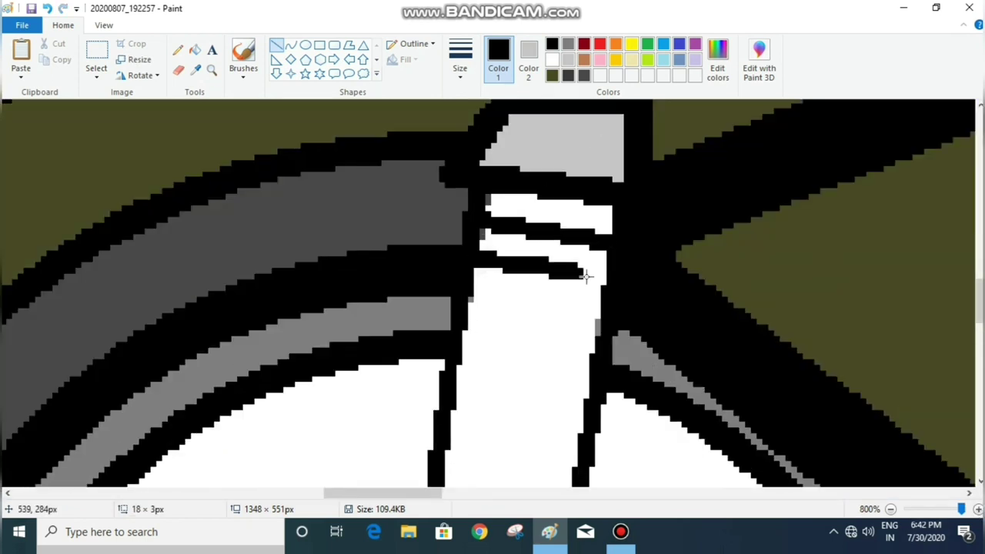
left_click_drag(520, 273, 608, 285)
scroll(585, 269, "down", 1)
left_click_drag(467, 197, 603, 231)
left_click_drag(463, 237, 599, 258)
left_click_drag(459, 279, 587, 302)
left_click_drag(450, 308, 589, 354)
scroll(674, 304, "down", 1)
left_click_drag(447, 258, 582, 303)
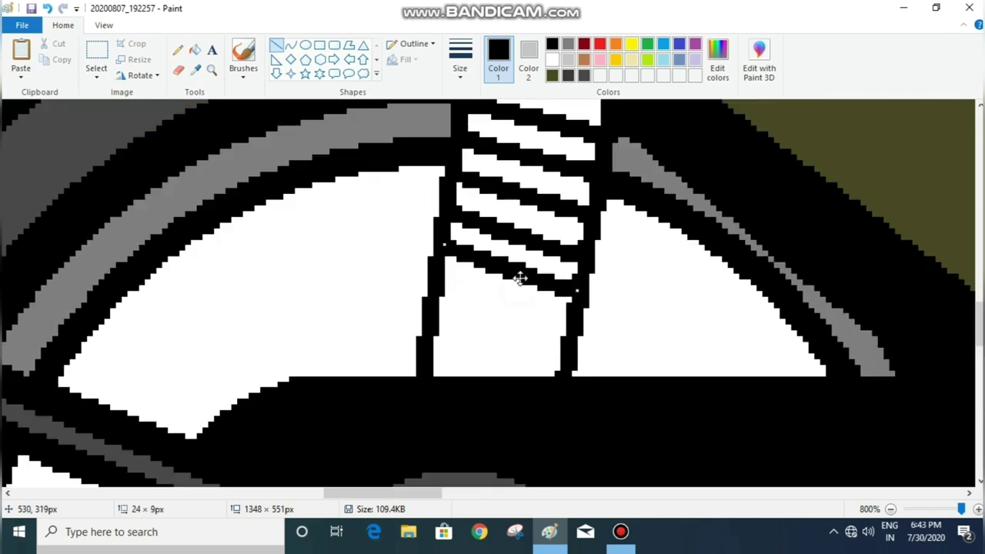
left_click_drag(519, 282, 519, 293)
mouse_move(433, 292)
left_mouse_down()
mouse_move(561, 337)
mouse_move(433, 376)
left_mouse_up()
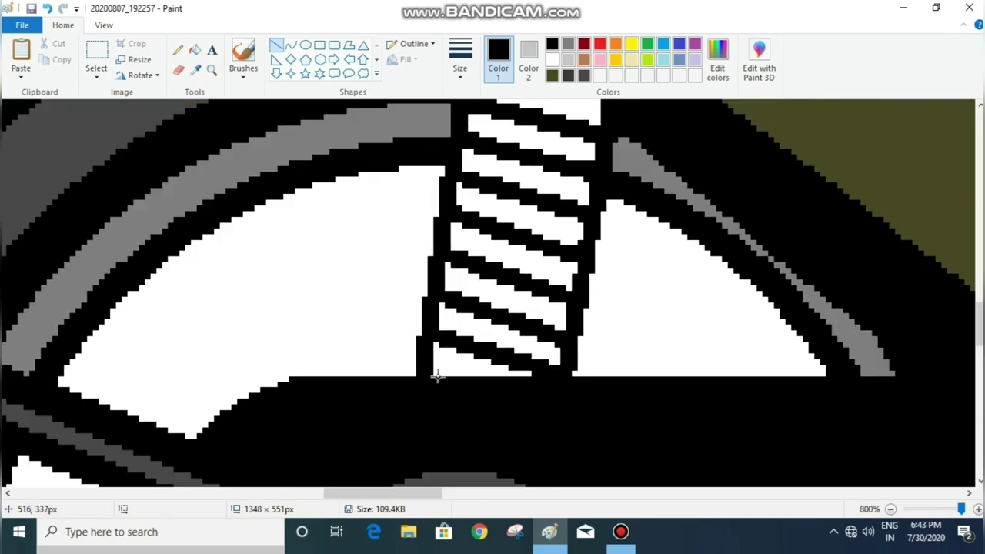
scroll(868, 513, "down", 7)
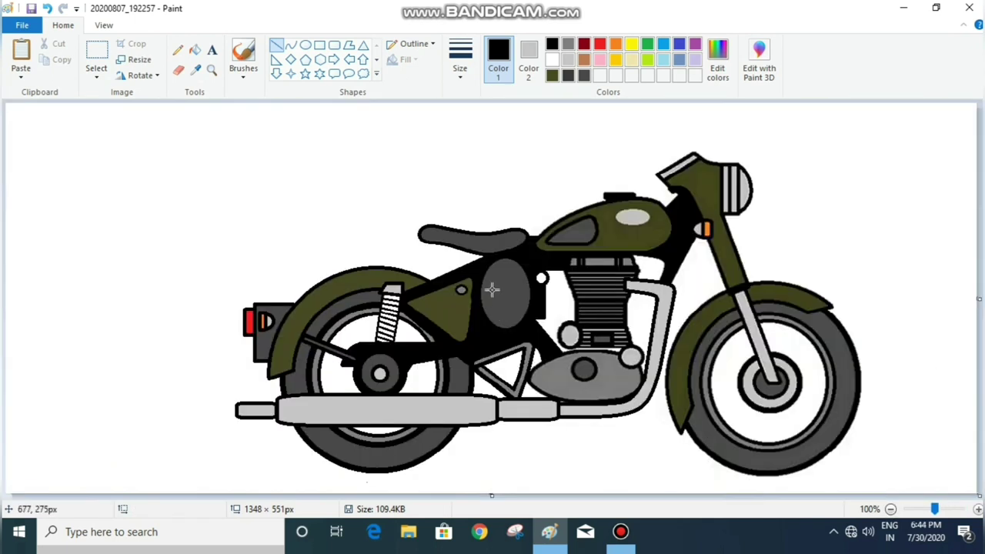
Step: Outline a short spring beneath the rear of the seat and cross it with black coil lines
left_click_drag(455, 246, 453, 265)
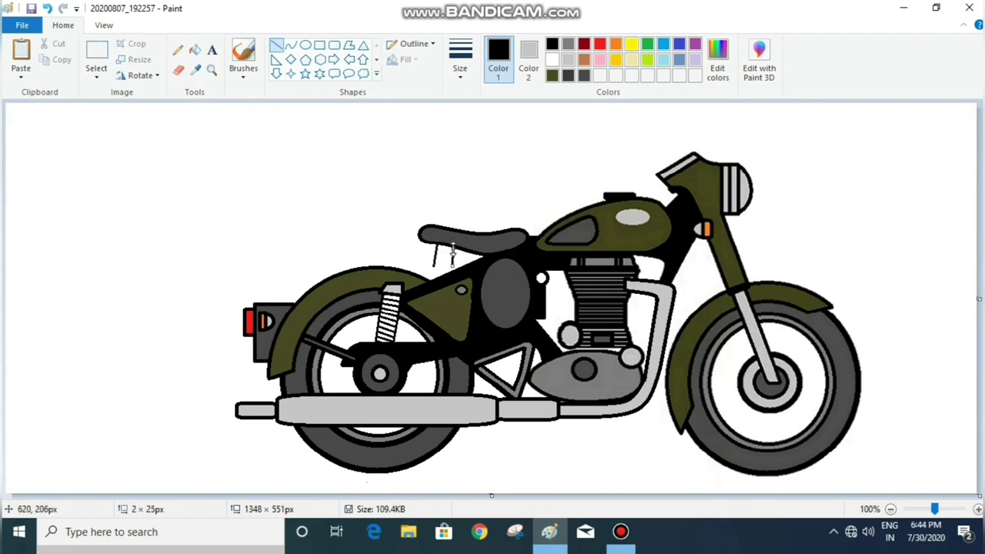
left_click(489, 272)
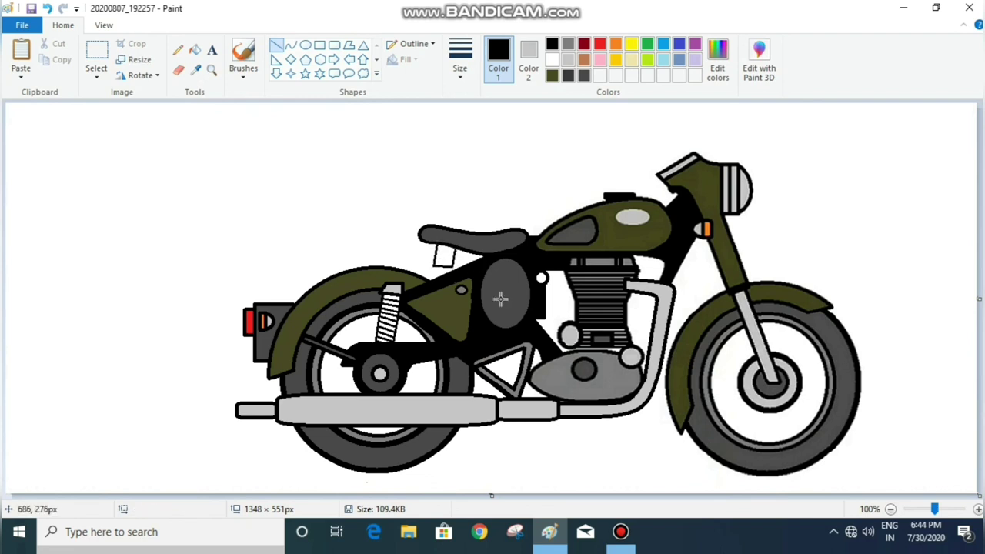
left_click(953, 511)
left_click_drag(381, 312, 528, 323)
left_click_drag(394, 281, 525, 302)
left_click_drag(398, 246, 541, 263)
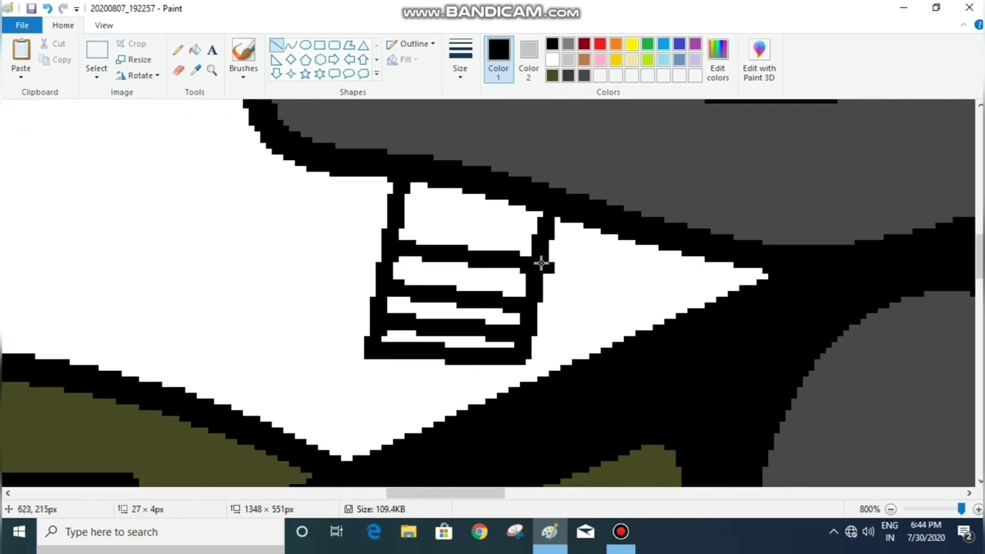
left_click_drag(399, 225, 539, 251)
left_click_drag(404, 193, 540, 217)
left_click(631, 371)
Step: Link the seat spring's base to the frame with black lines ending in a small circle near the rear fender
mouse_move(505, 359)
left_mouse_down()
mouse_move(299, 444)
mouse_move(417, 387)
left_mouse_up()
left_click_drag(295, 432, 457, 360)
left_click(460, 60)
left_click(477, 161)
left_click_drag(204, 224, 317, 327)
left_click_drag(270, 287, 308, 410)
left_click_drag(254, 363, 273, 378)
Step: Fill the seat spring's segments between the coil lines light gray
left_click(194, 50)
left_click(493, 225)
left_click(493, 225)
left_click(485, 253)
left_click(477, 284)
left_click(469, 311)
Step: Fill the rear shock absorber's segments between the coil lines light gray
scroll(538, 231, "down", 5)
scroll(539, 231, "left", 7)
left_click(556, 216)
left_click(556, 258)
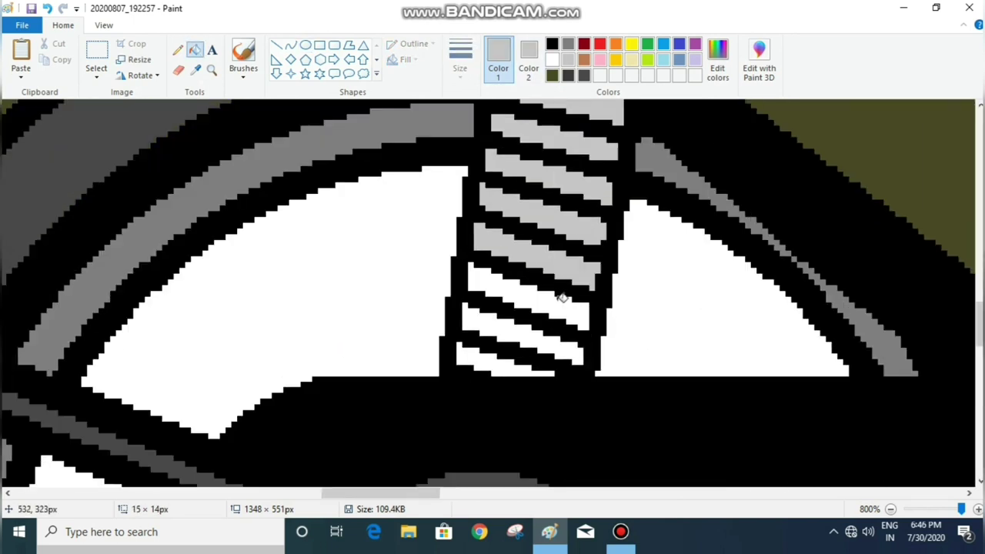
left_click(891, 509)
left_click(890, 509)
left_click(891, 509)
left_click(890, 509)
left_click(891, 508)
left_click(890, 508)
left_click(890, 509)
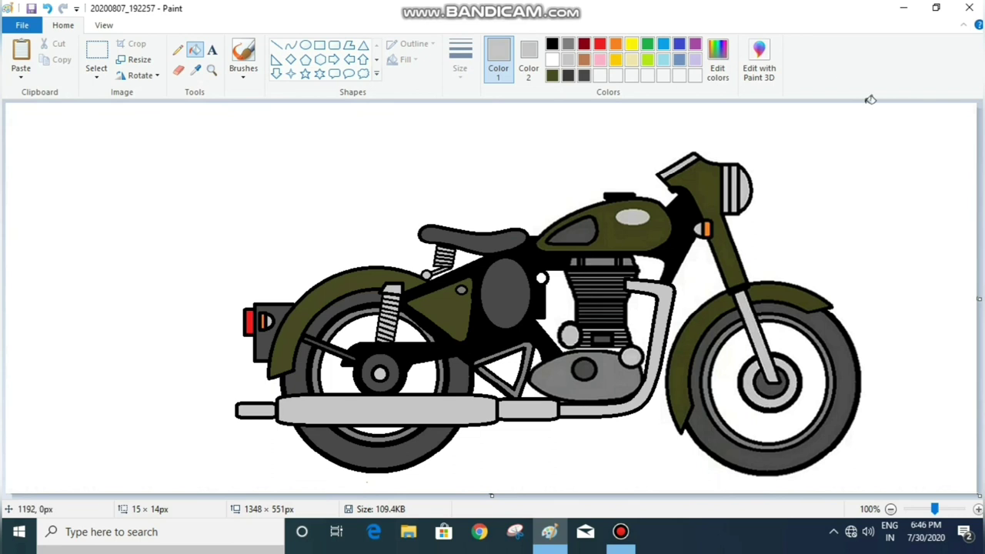
Step: Draw a black curve rising rearward from the headlight cowl as the handlebar's upper edge
left_click(291, 45)
left_click(460, 58)
left_click(466, 134)
left_click(552, 44)
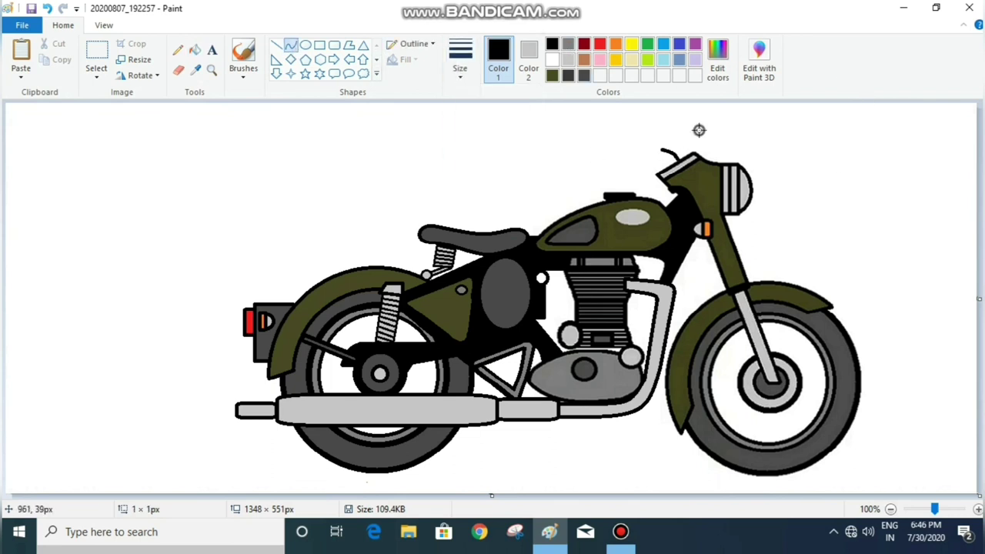
Step: Add the handlebar's control housing and long grip as dark gray rounded rectangles with black outlines
left_click(334, 45)
left_click(528, 58)
left_click(568, 43)
left_click_drag(638, 141, 661, 160)
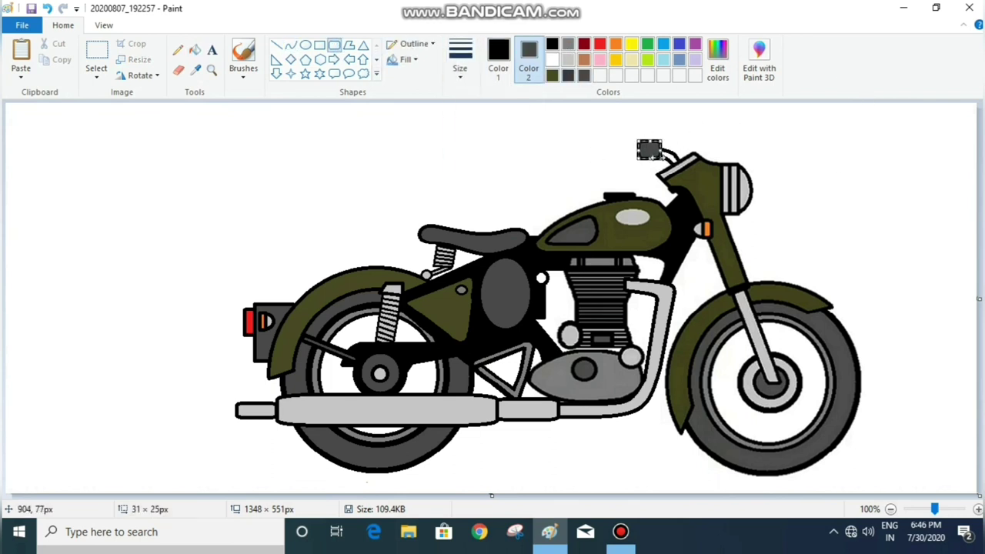
mouse_move(608, 143)
left_mouse_down()
mouse_move(655, 157)
mouse_move(597, 149)
mouse_move(629, 154)
left_mouse_up()
left_click(552, 127)
Step: Fill the curved handlebar tube light gray and draw a light gray ellipse about 32 × 10 px on the olive side panel
left_click(568, 59)
left_click(305, 45)
left_click(498, 58)
left_click(568, 59)
left_click_drag(433, 307, 457, 314)
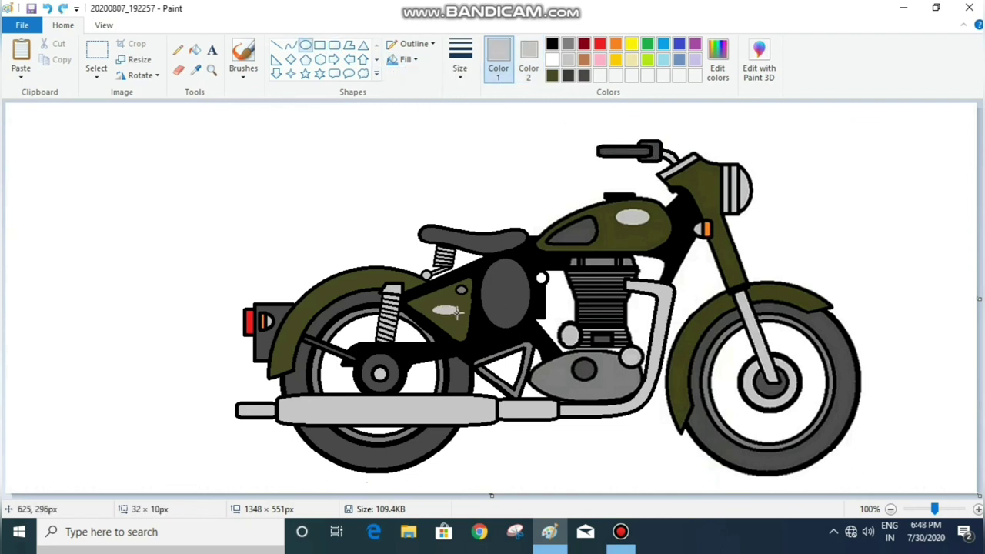
Step: Draw a small dark gray ellipse with a black outline on the rear end of the handlebar grip
left_click(552, 44)
left_click(528, 57)
left_click(568, 44)
left_click_drag(597, 143, 609, 158)
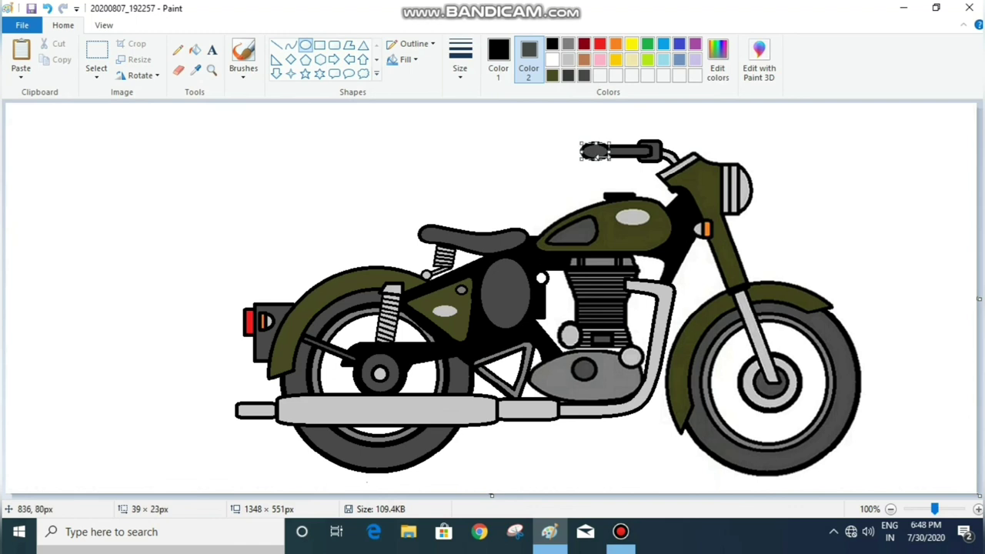
scroll(684, 197, "up", 3)
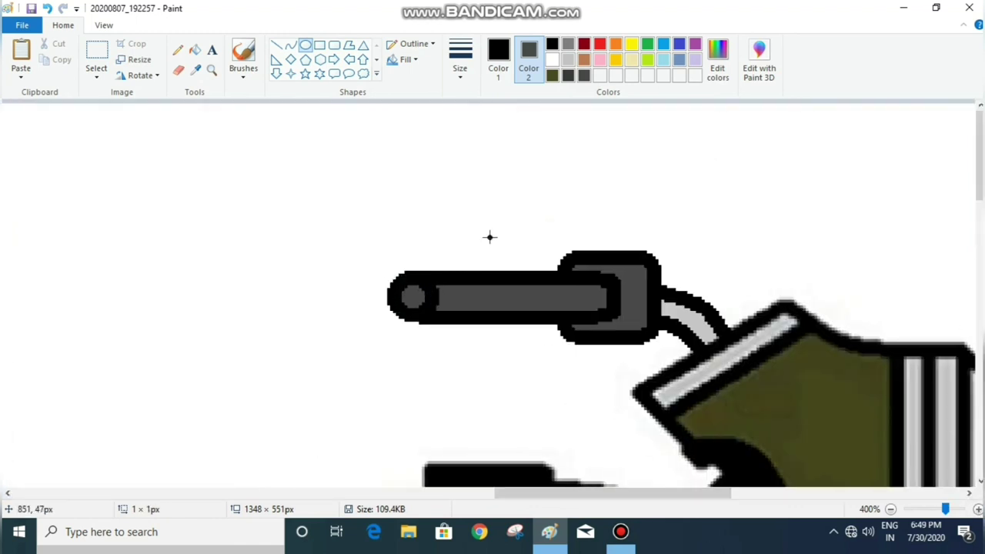
scroll(488, 236, "down", 3)
Step: Draw a horizontal black rod from the rear hub through the triangular bracket towards the engine
left_click(276, 45)
mouse_move(406, 375)
left_mouse_down()
mouse_move(520, 376)
mouse_move(511, 393)
left_mouse_up()
left_click(400, 378)
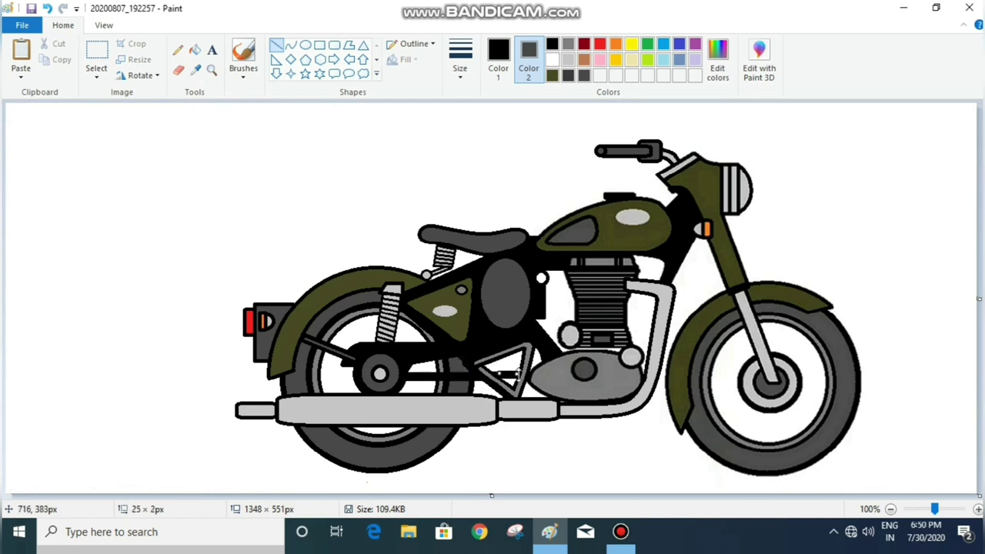
Step: Draw a slanted black strut beneath the swingarm with dark gray detail and restore the swingarm's black lower edge
left_click_drag(445, 337, 425, 362)
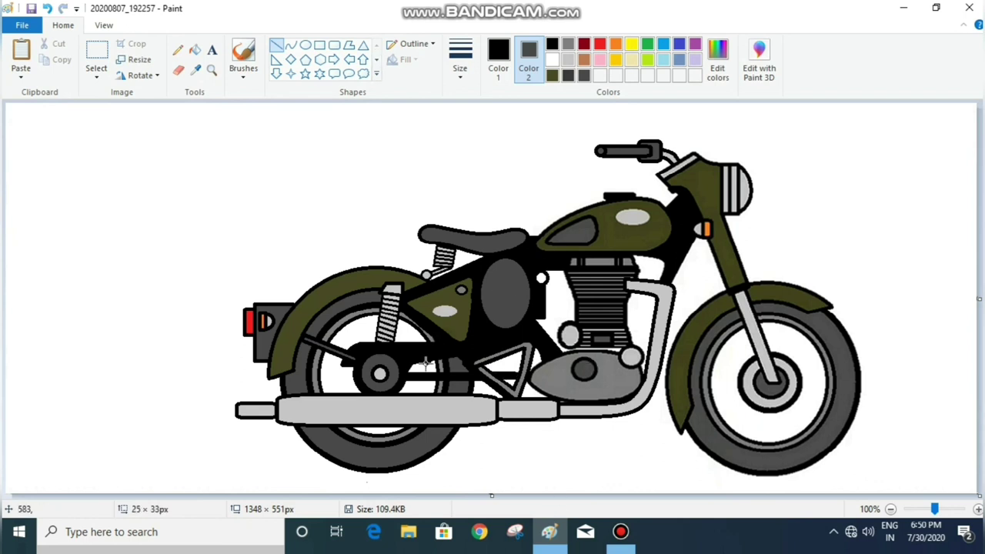
left_click(498, 58)
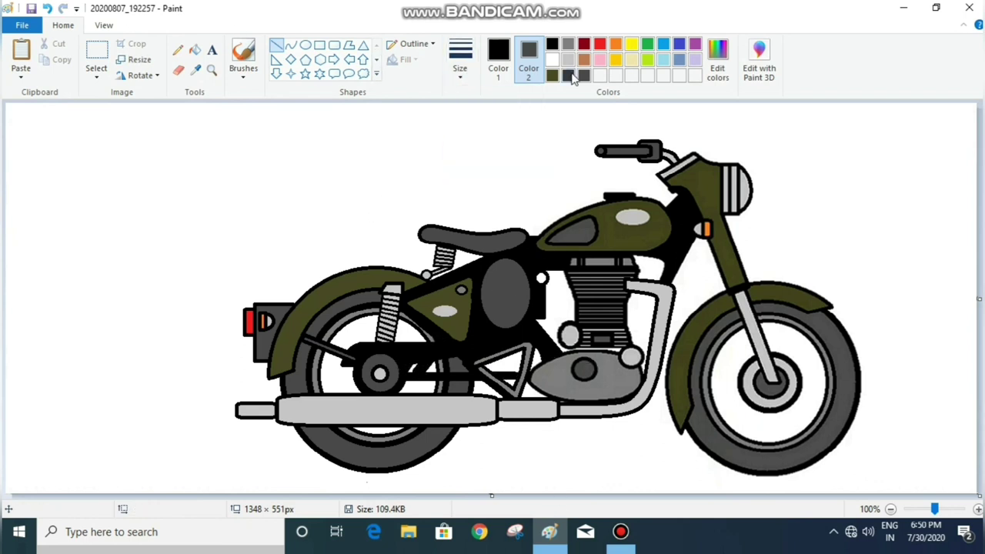
left_click(568, 75)
key("ctrl+z")
left_click_drag(430, 346, 460, 352)
Step: Select the whole motorcycle drawing and shift it rearward and slightly down to centre it on the canvas
key("ctrl+a")
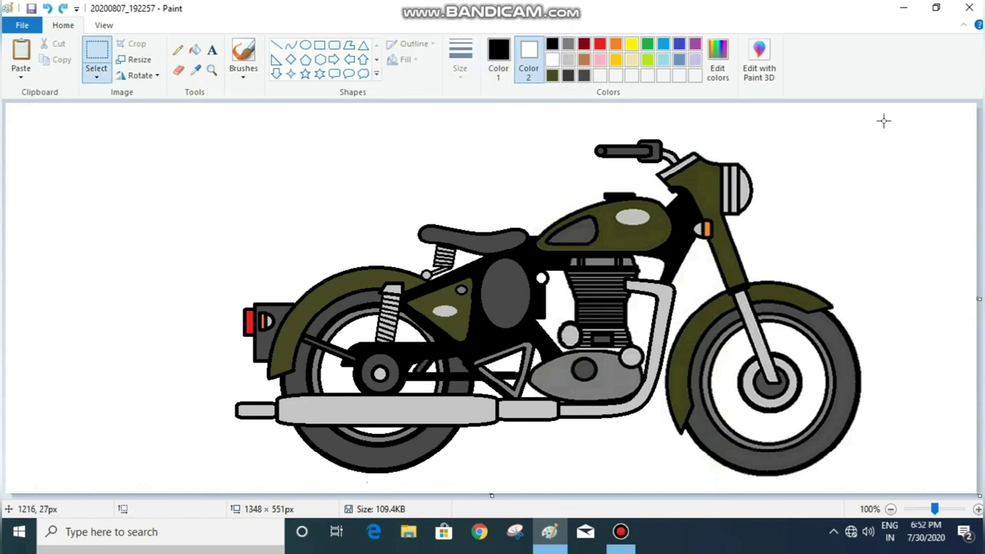
left_click_drag(223, 480, 215, 483)
left_click_drag(629, 369, 562, 375)
left_click(982, 212)
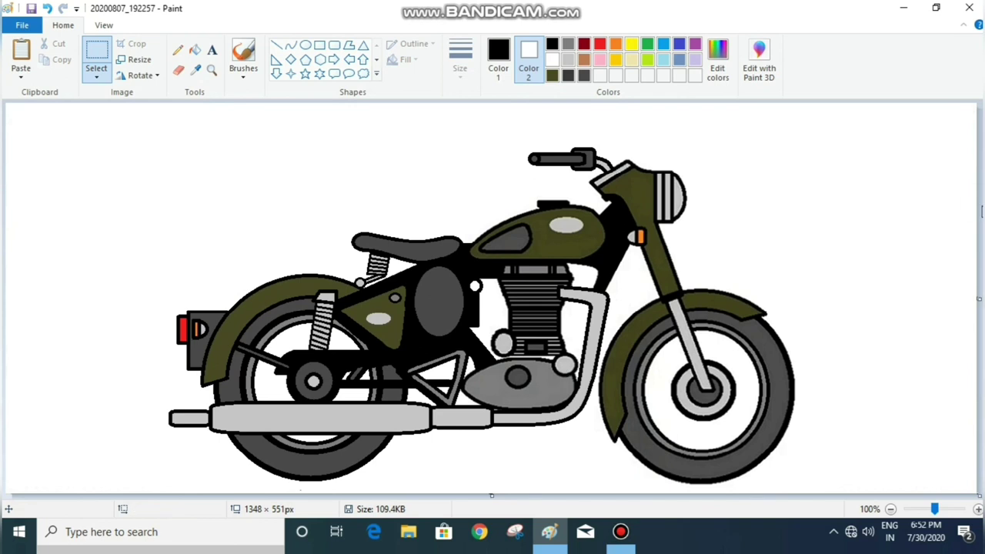